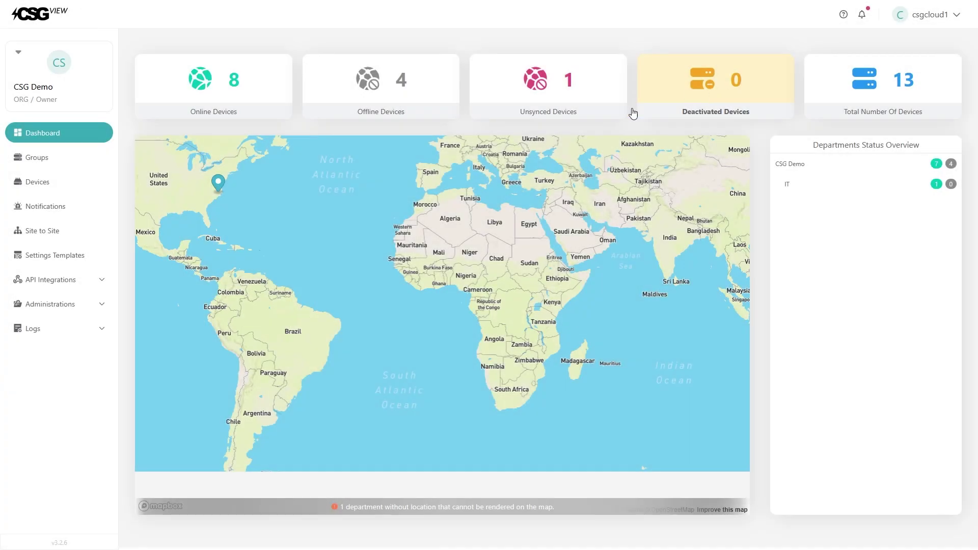
Step: Open the CSG M519 router's details and scroll through its memory, battery, load and uptime
{"action": "left_click", "coordinate": [51, 192]}
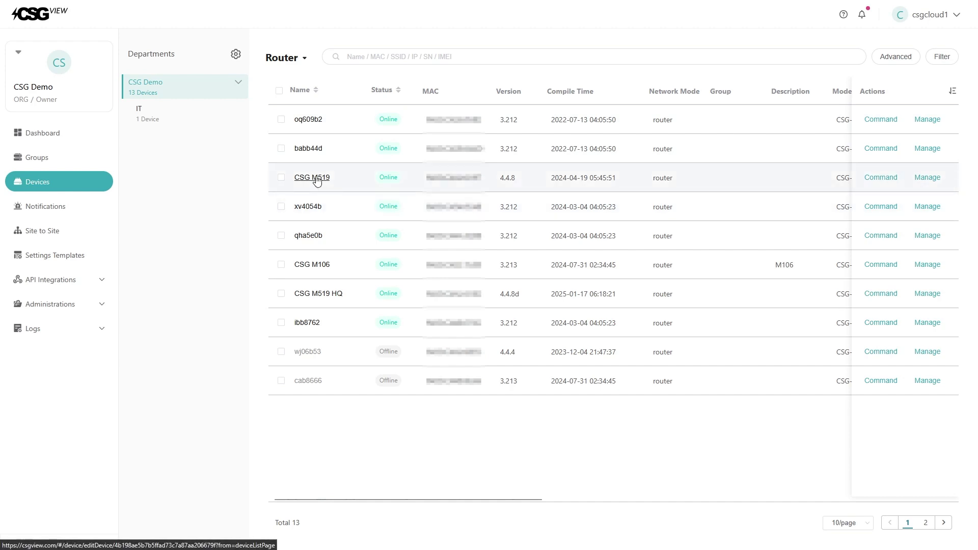
{"action": "left_click", "coordinate": [316, 179]}
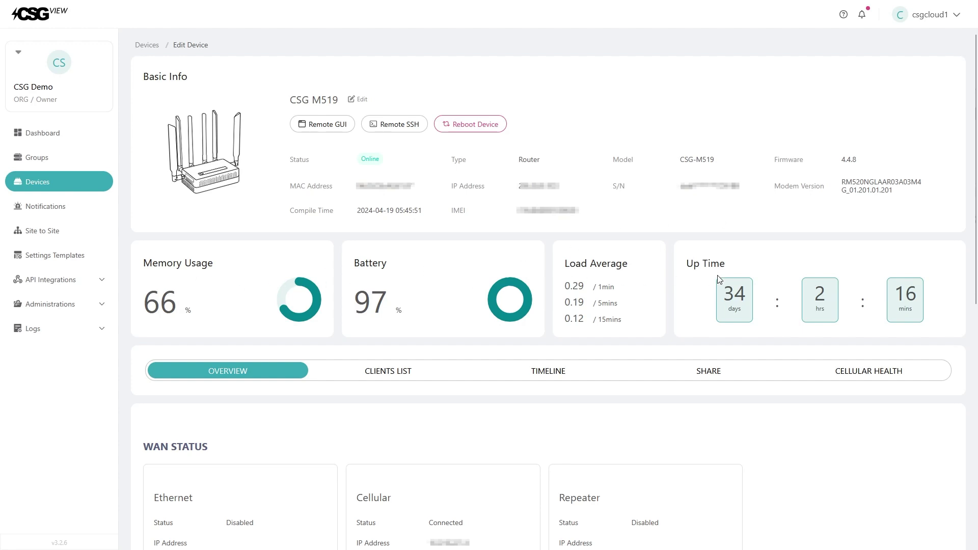
{"action": "scroll", "coordinate": [717, 275], "scroll_direction": "down", "scroll_amount": 3}
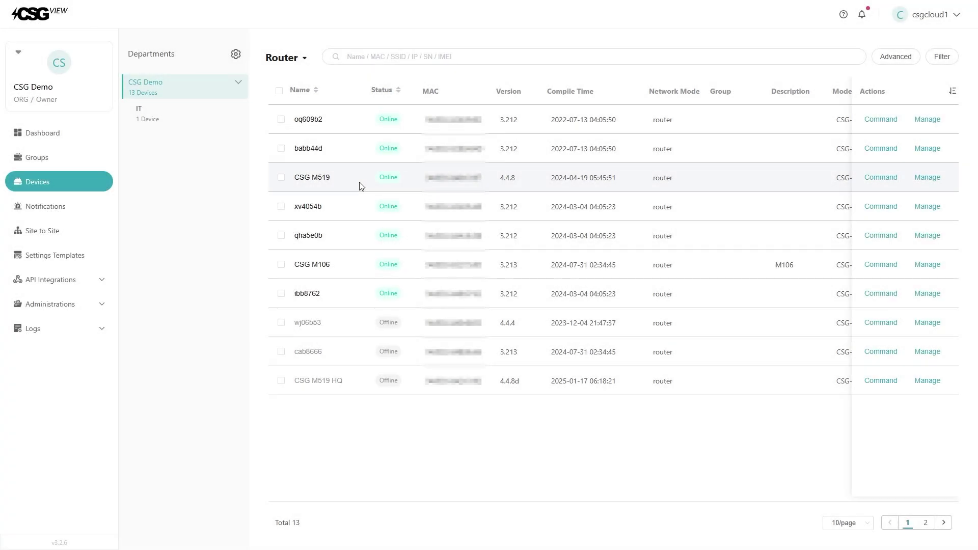
Step: Edit CSG M519's device info, keeping the name CSG M519, and confirm the change
{"action": "left_click", "coordinate": [922, 184]}
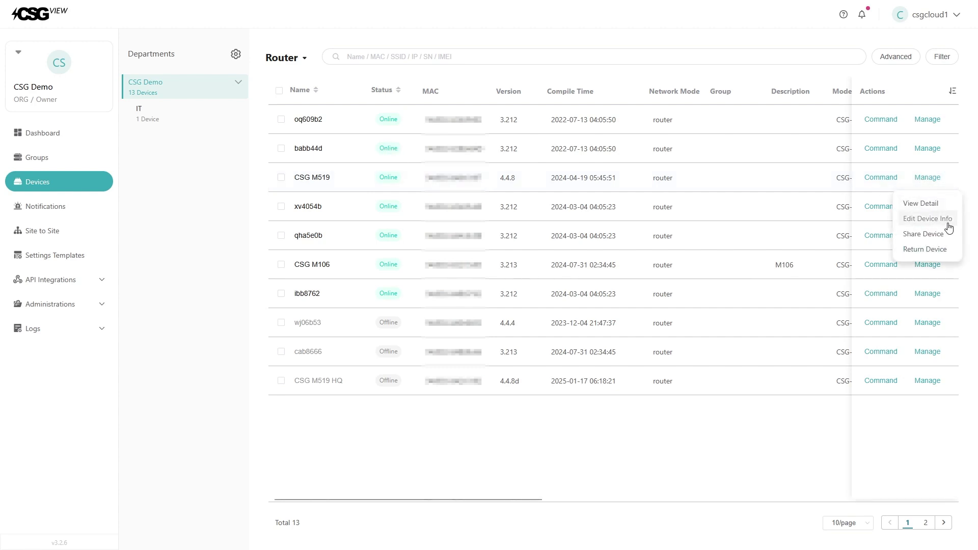
{"action": "left_click", "coordinate": [920, 219]}
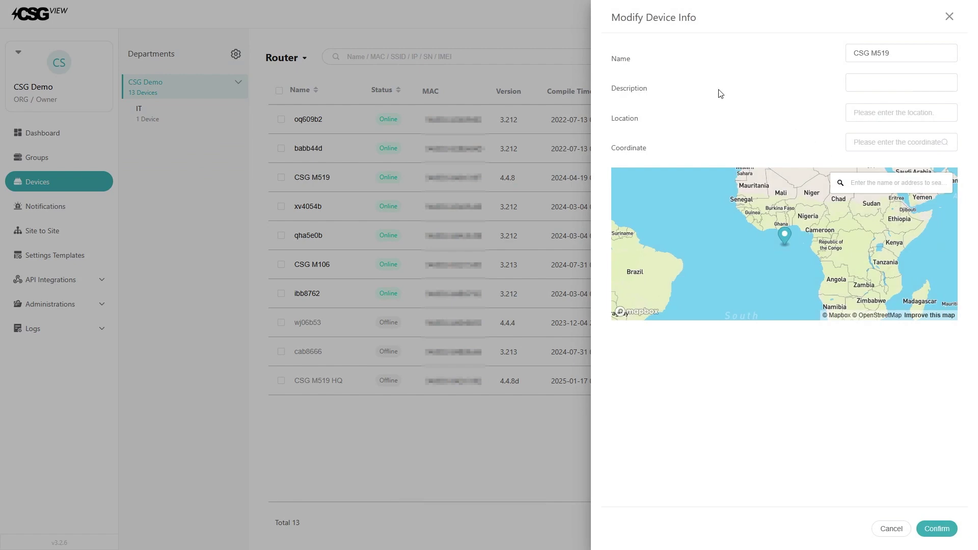
{"action": "left_click", "coordinate": [902, 52]}
{"action": "double_click", "coordinate": [902, 52]}
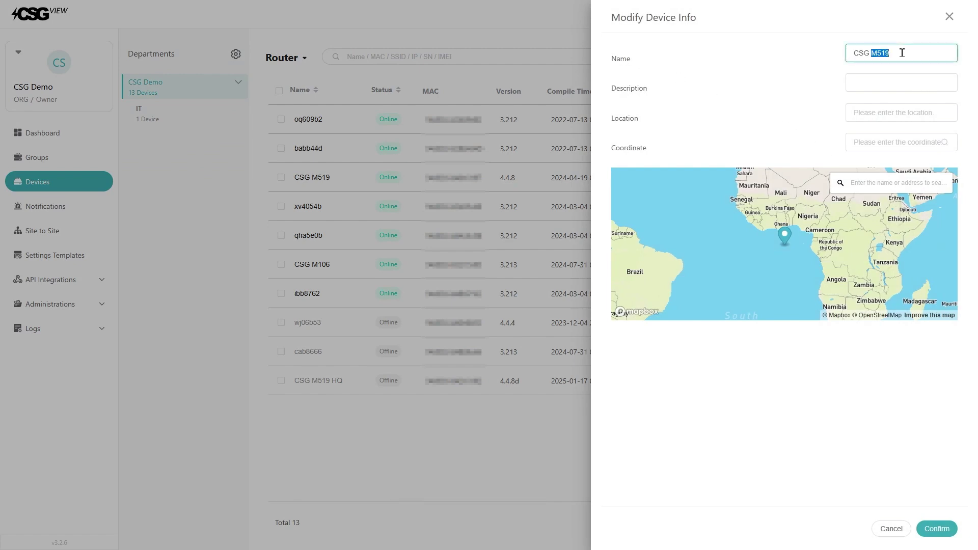
{"action": "left_click", "coordinate": [756, 63]}
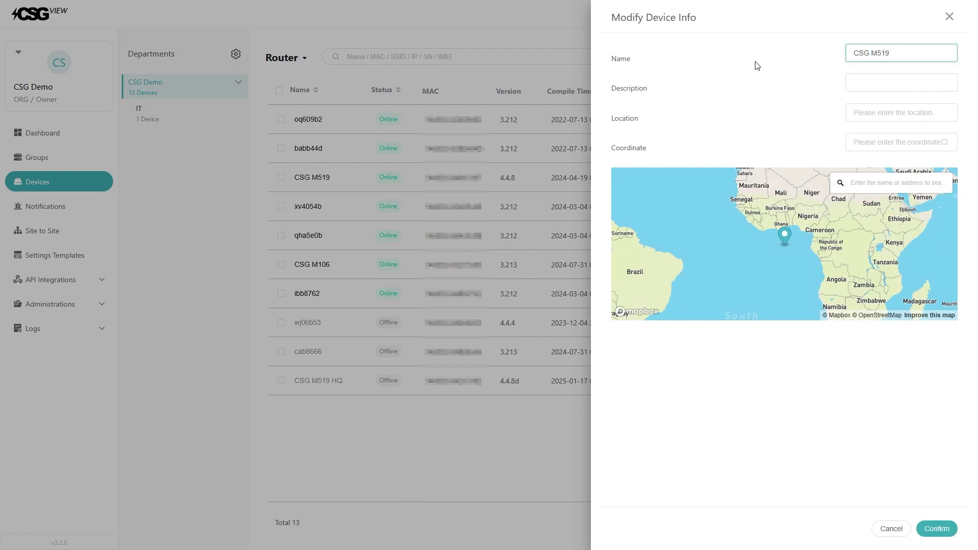
{"action": "left_click", "coordinate": [949, 535]}
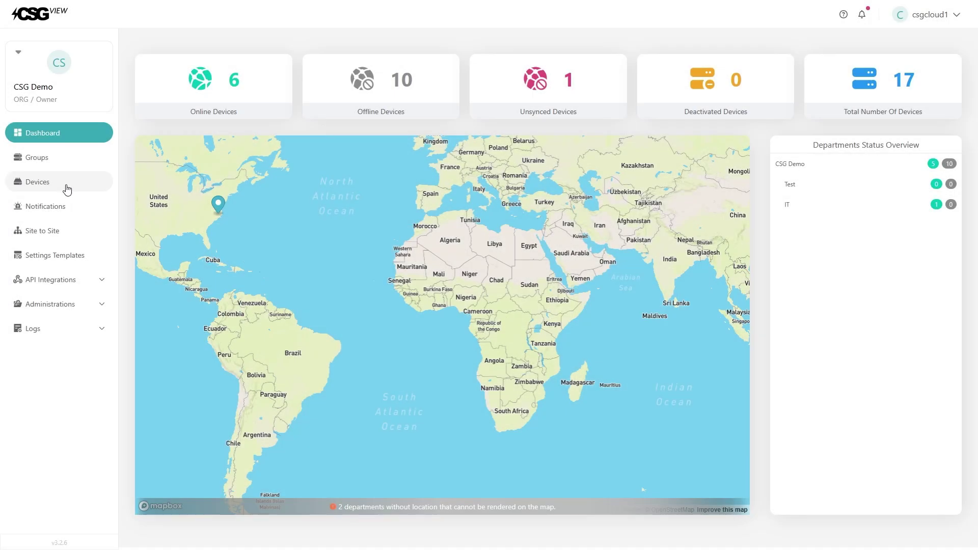
Step: Select router qha5e0b in Devices and start an Upgrade Firmware task for it
{"action": "left_click", "coordinate": [66, 188]}
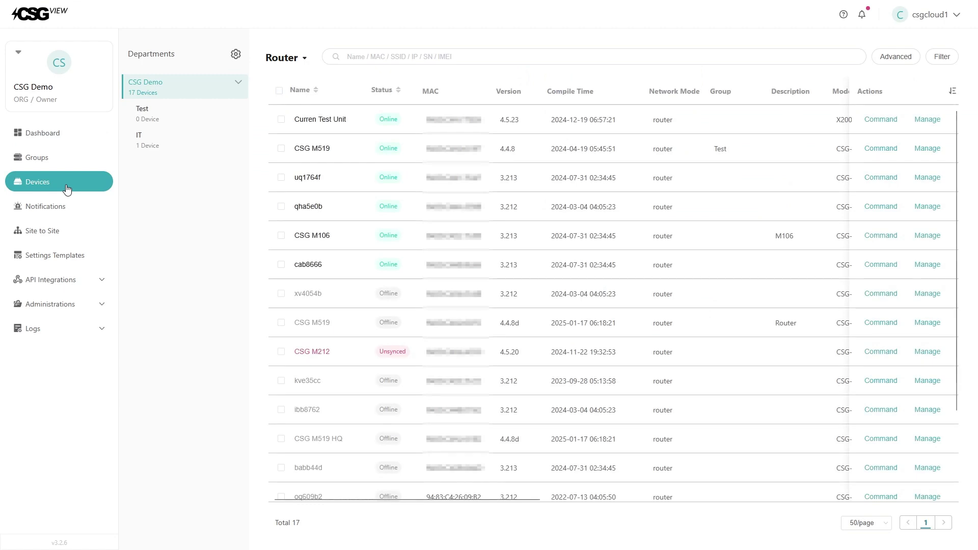
{"action": "left_click", "coordinate": [281, 208]}
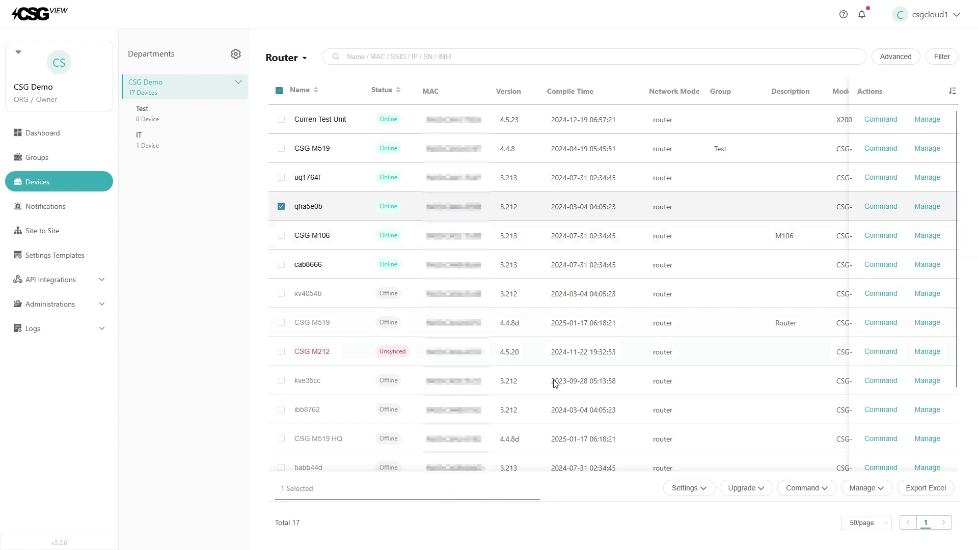
{"action": "left_click", "coordinate": [757, 493]}
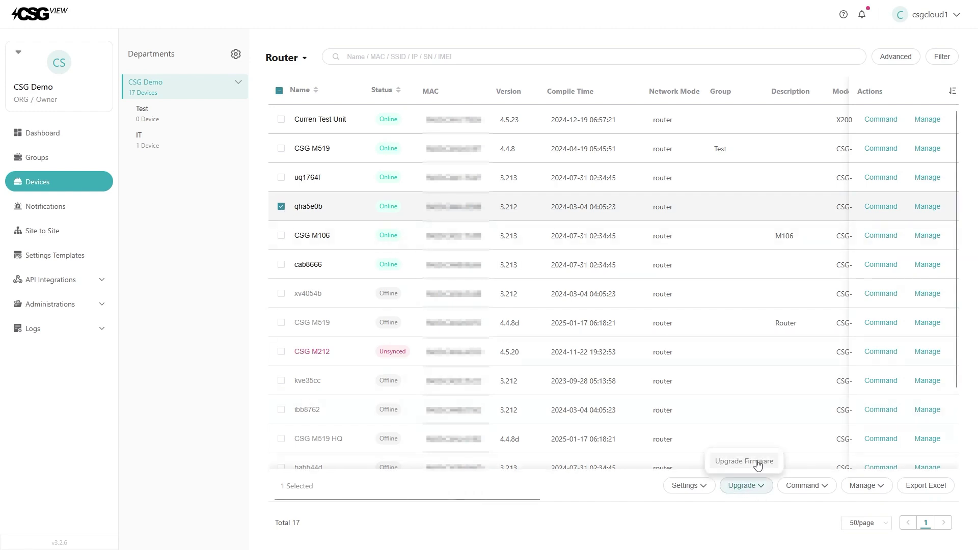
{"action": "left_click", "coordinate": [758, 462]}
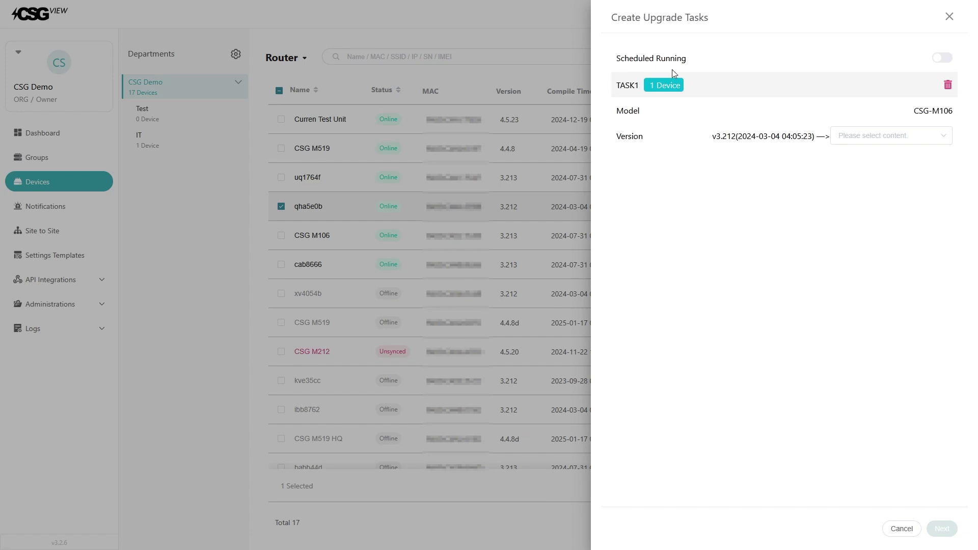
Step: Turn on Scheduled Running and choose v3.213 as the target firmware version
{"action": "left_click", "coordinate": [942, 58]}
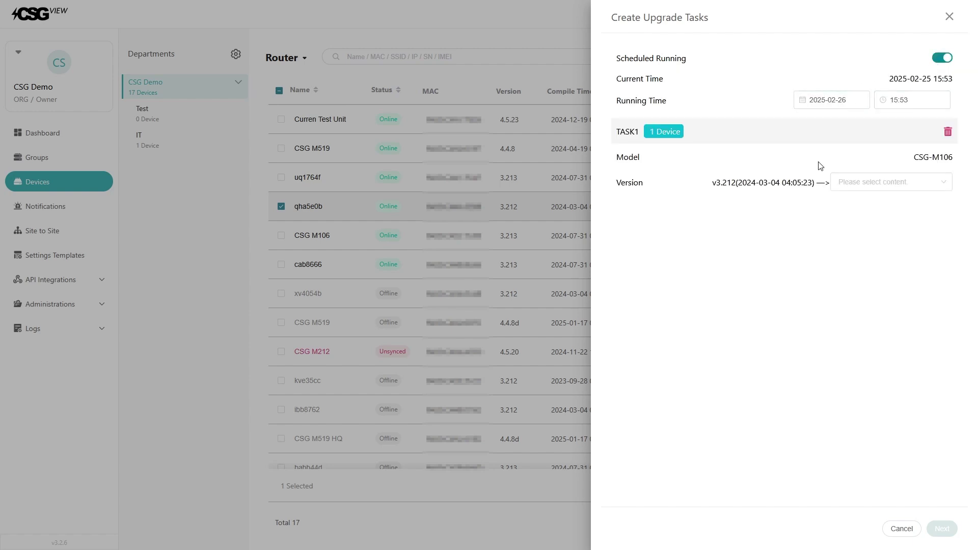
{"action": "left_click", "coordinate": [860, 183]}
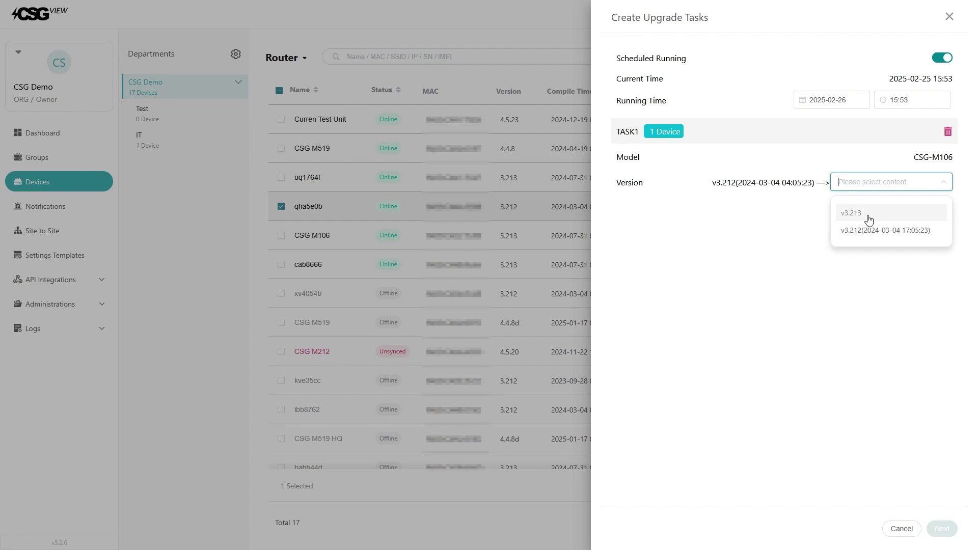
{"action": "left_click", "coordinate": [872, 218]}
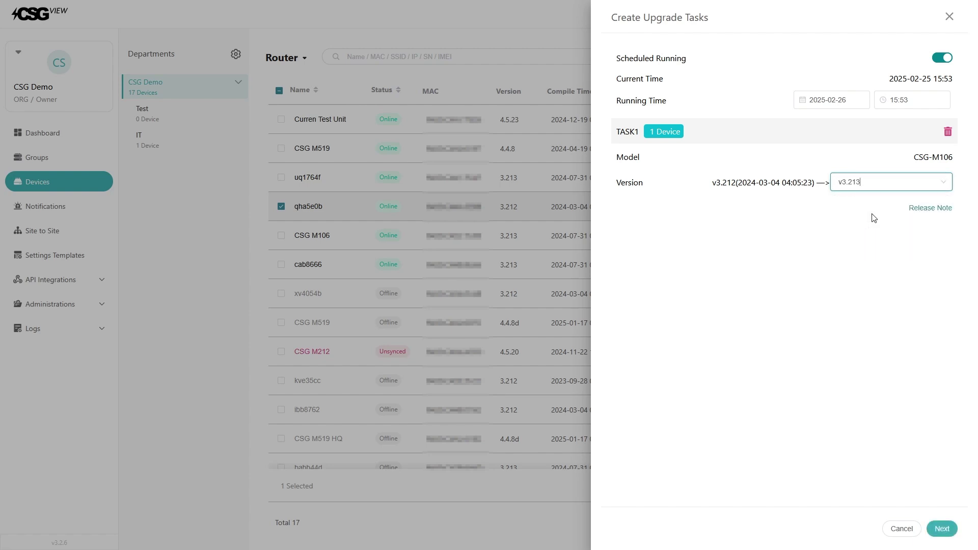
{"action": "left_click", "coordinate": [942, 530]}
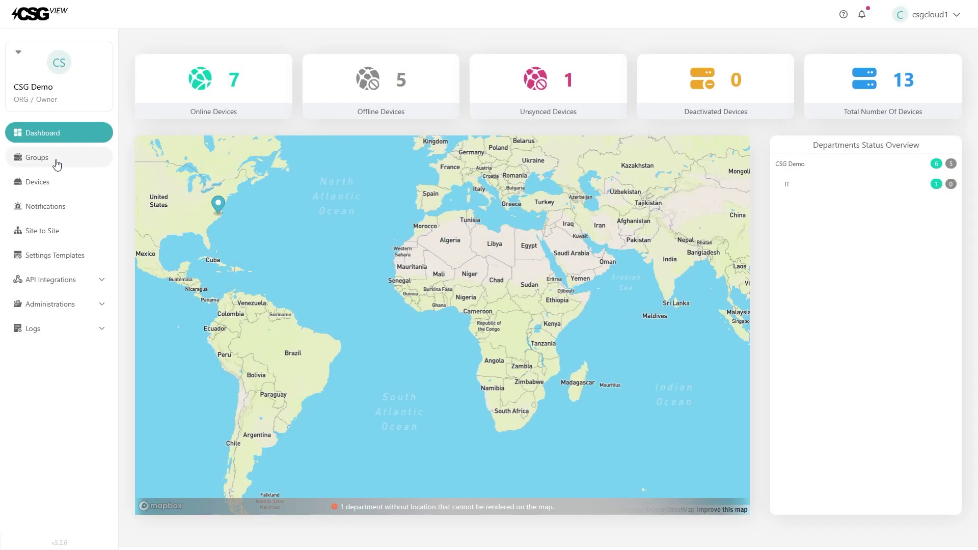
Step: Add group 'Test' with model CSG-M519 and firmware version 4.4.8
{"action": "left_click", "coordinate": [56, 163]}
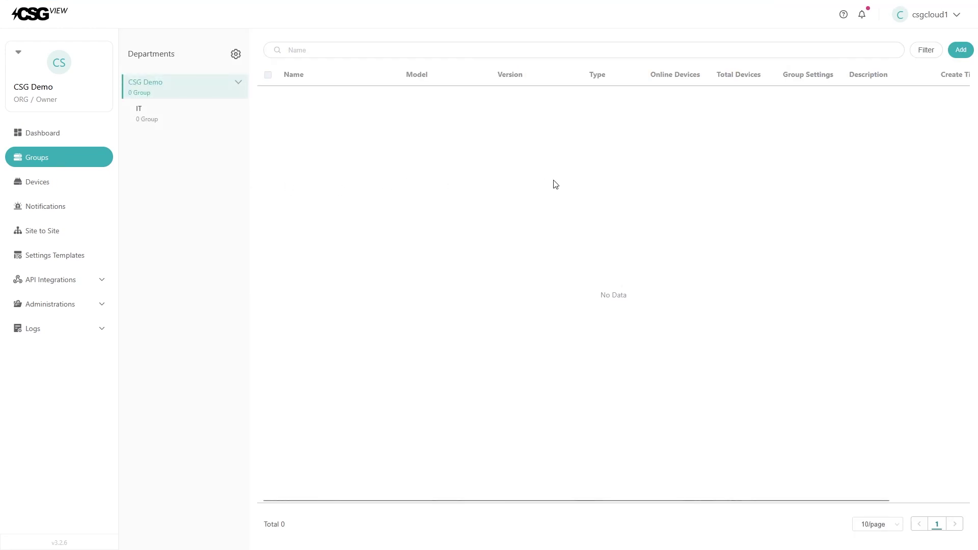
{"action": "left_click", "coordinate": [961, 52]}
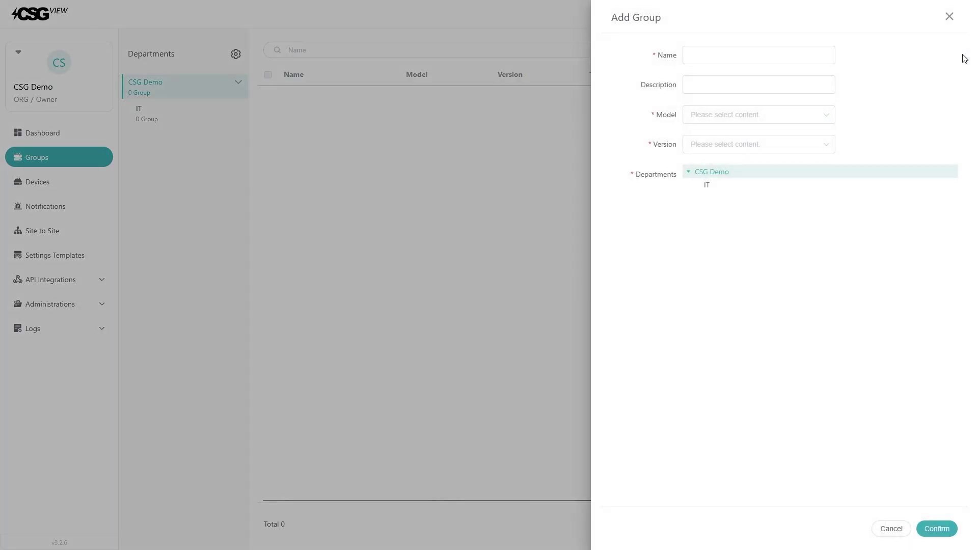
{"action": "left_click", "coordinate": [803, 59]}
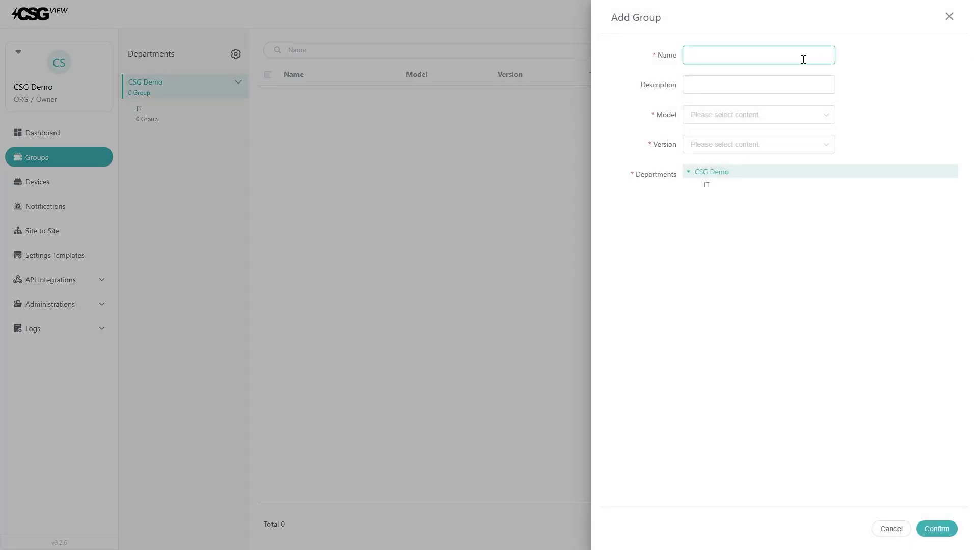
{"action": "type", "text": "Test"}
{"action": "left_click", "coordinate": [760, 121]}
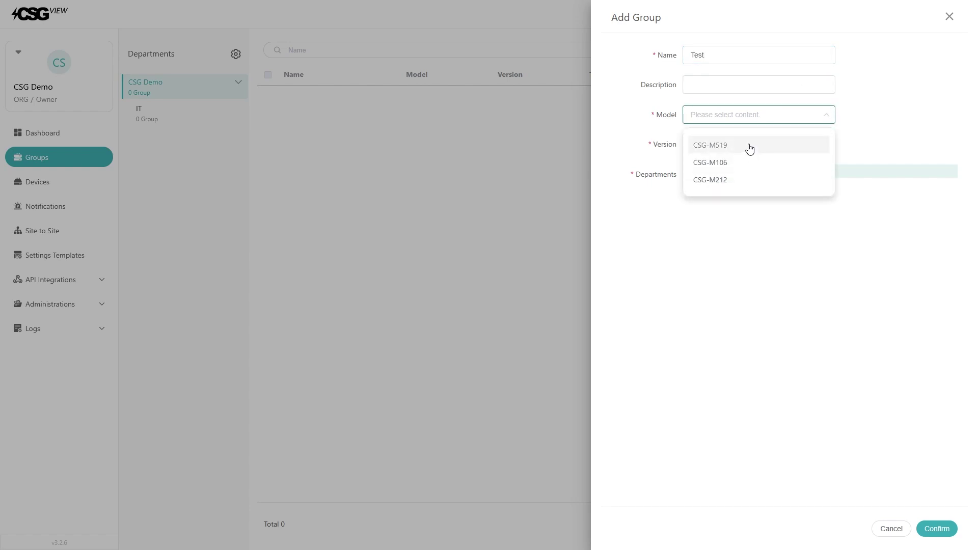
{"action": "left_click", "coordinate": [750, 148]}
{"action": "left_click", "coordinate": [746, 149]}
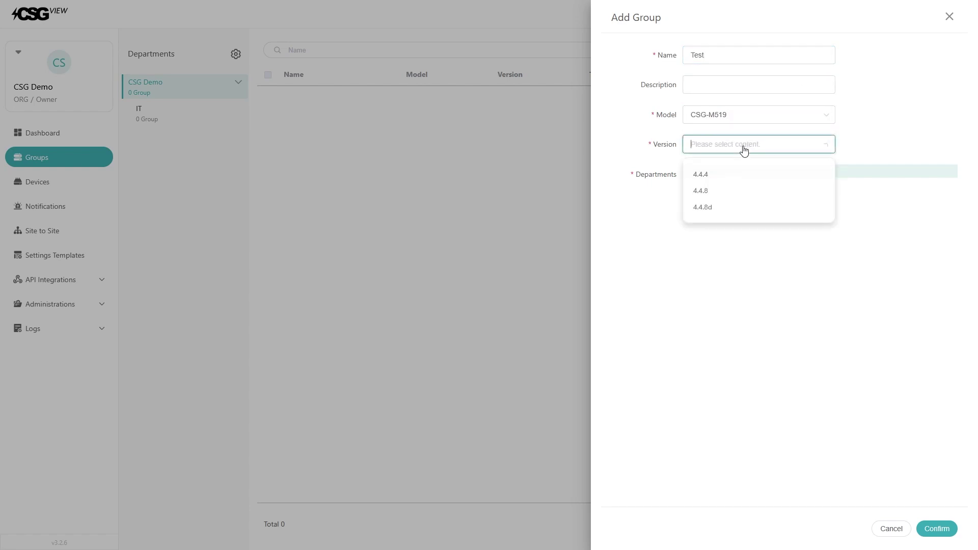
{"action": "left_click", "coordinate": [724, 196]}
{"action": "left_click", "coordinate": [955, 529]}
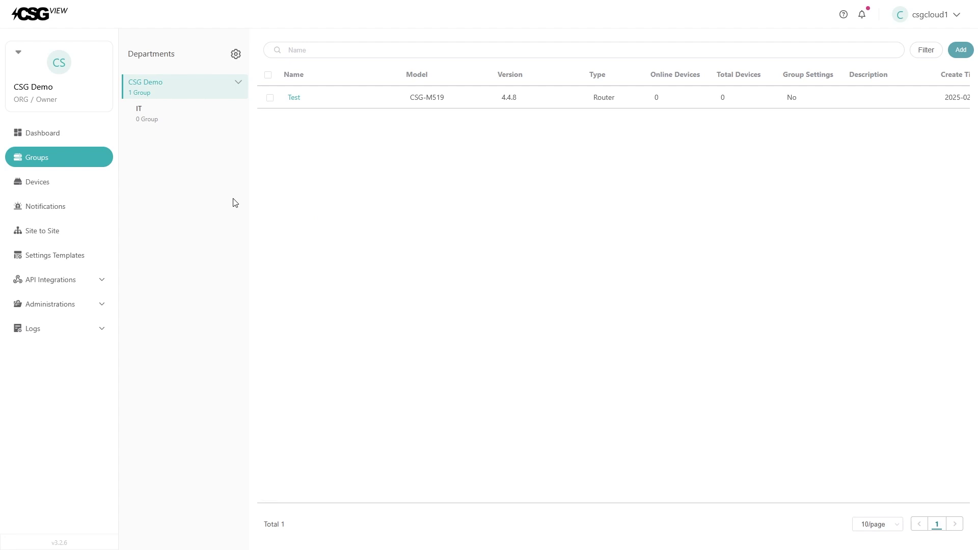
{"action": "left_click", "coordinate": [75, 185]}
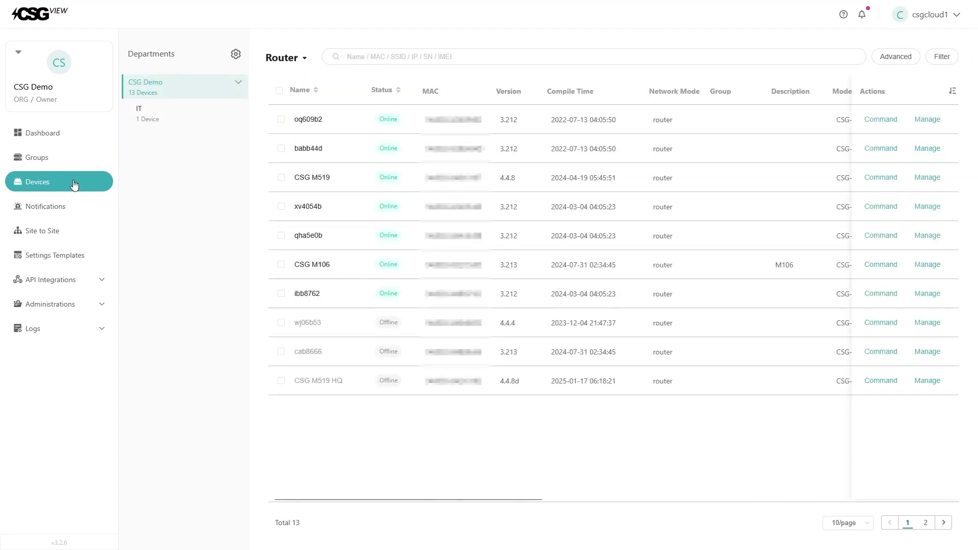
Step: Tick the CSG M519 router and choose Manage > Move To Group
{"action": "left_click", "coordinate": [281, 178]}
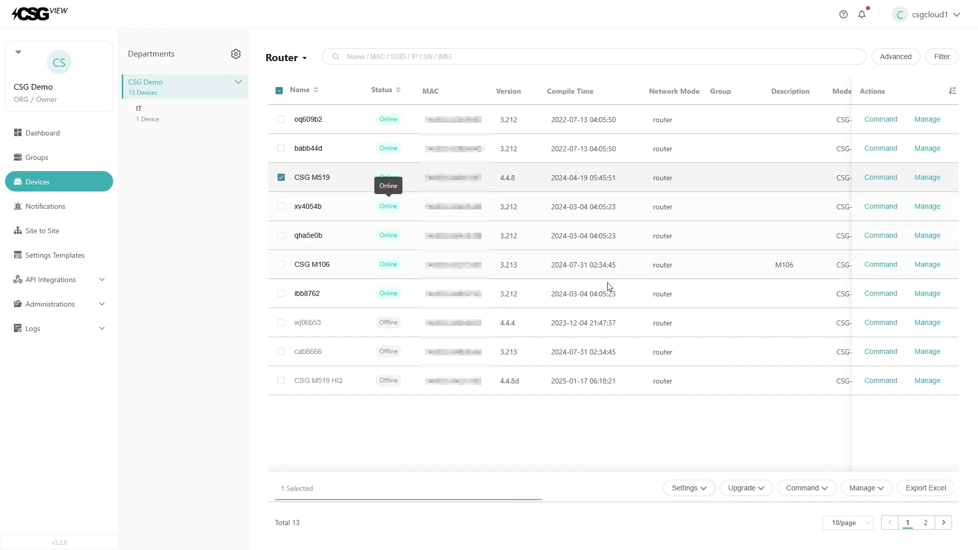
{"action": "left_click", "coordinate": [885, 499]}
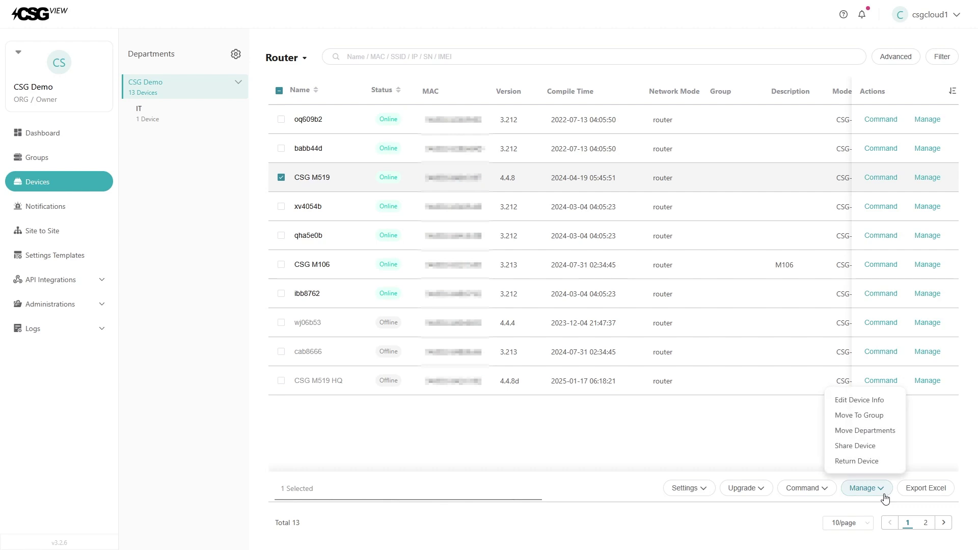
{"action": "left_click", "coordinate": [893, 417]}
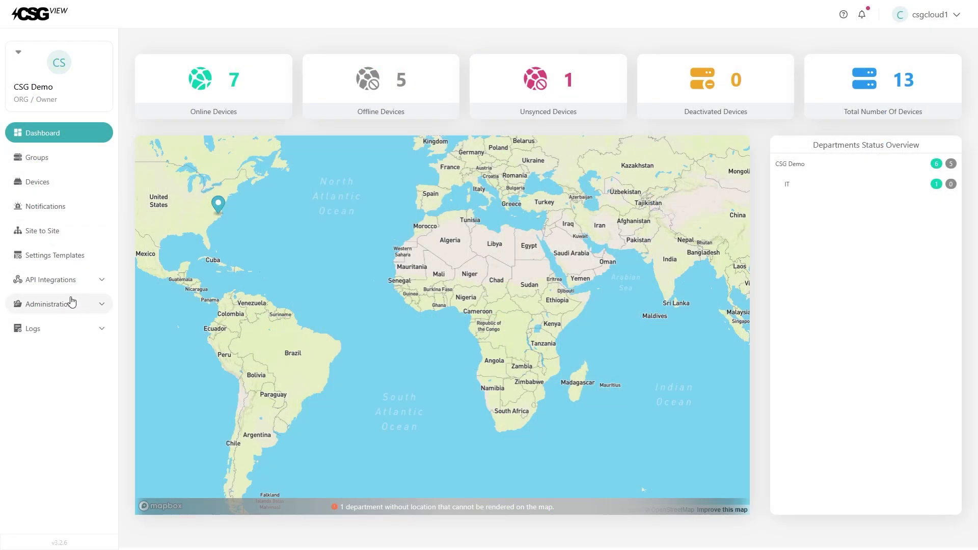
Step: Under Administrations > Departments, add a department named 'Test' and save it
{"action": "left_click", "coordinate": [89, 310]}
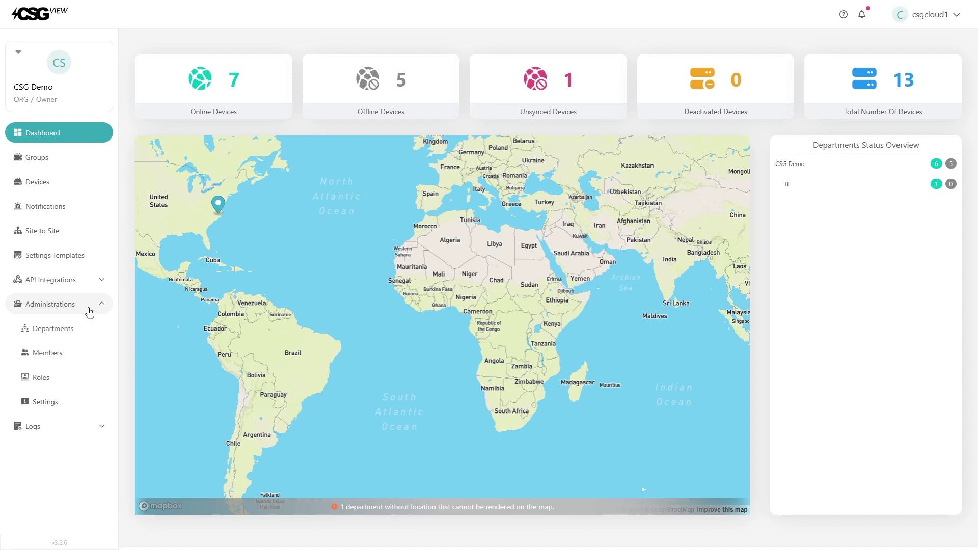
{"action": "left_click", "coordinate": [74, 332]}
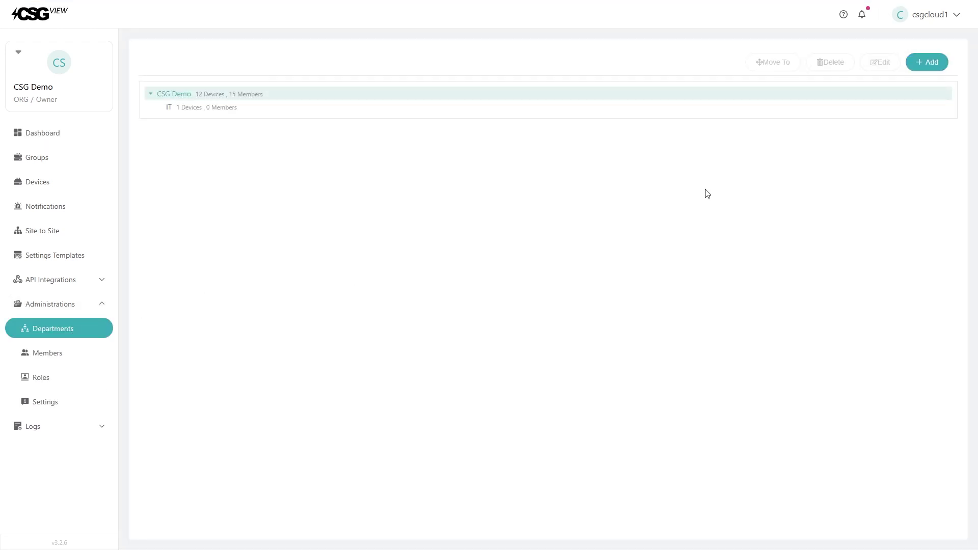
{"action": "left_click", "coordinate": [923, 67]}
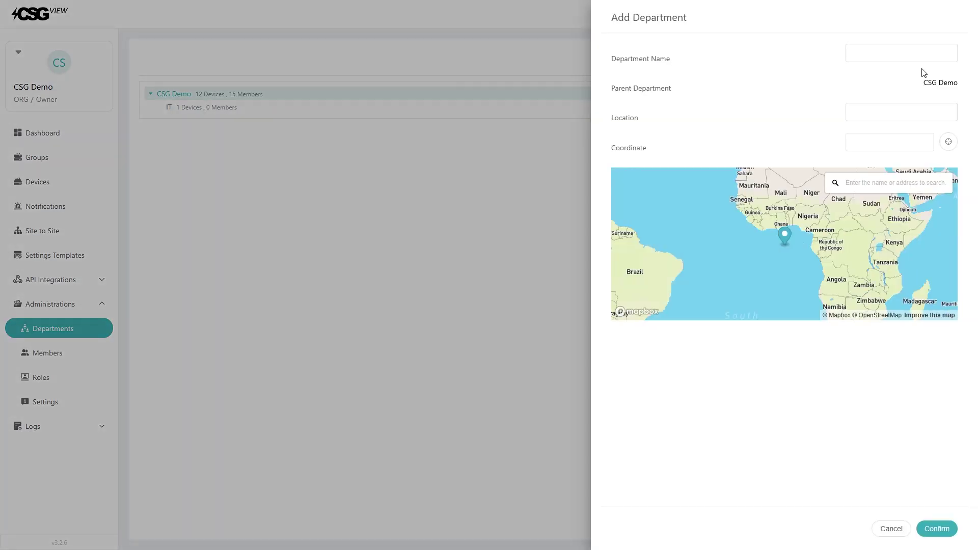
{"action": "left_click", "coordinate": [905, 54]}
{"action": "type", "text": "Test"}
{"action": "left_click", "coordinate": [878, 117]}
{"action": "left_click", "coordinate": [943, 530]}
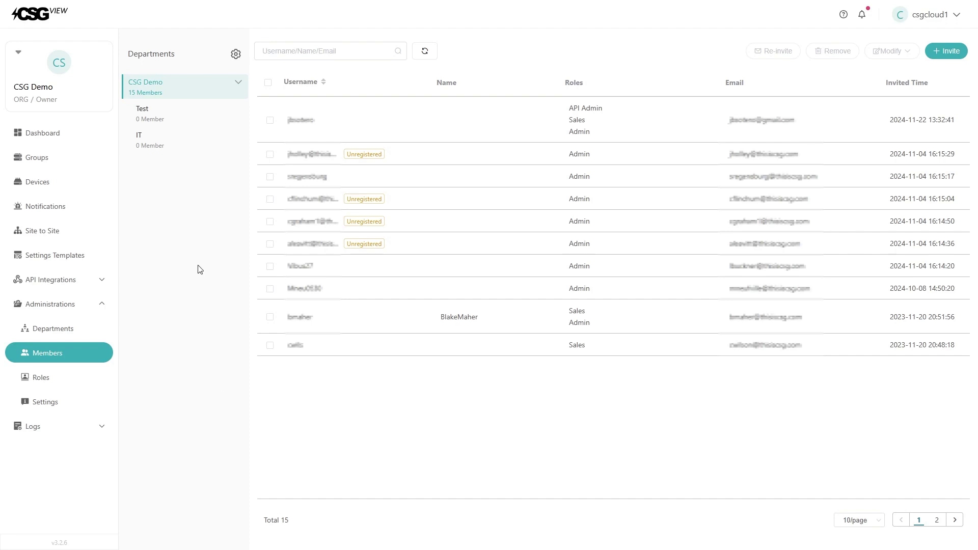
Step: Move the first member on the Members page into the Test department
{"action": "left_click", "coordinate": [269, 120]}
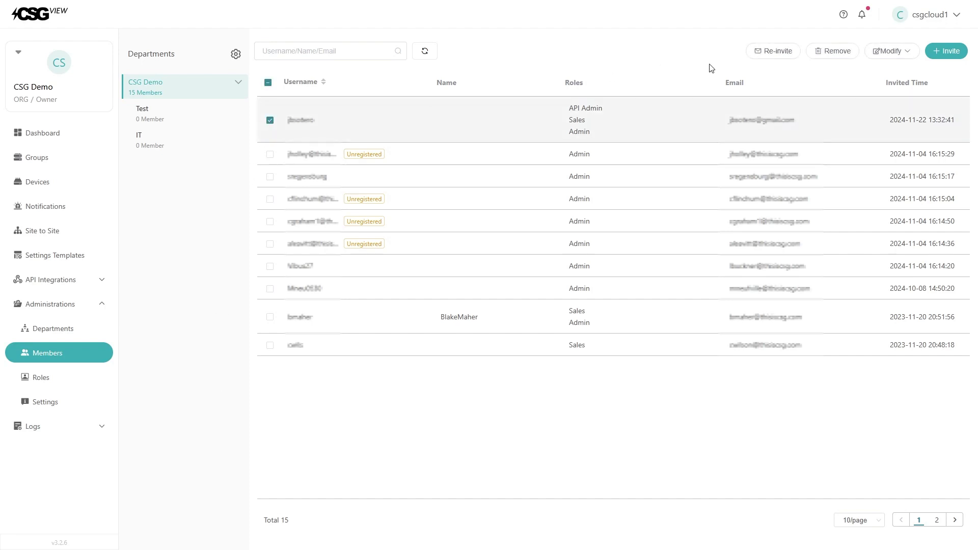
{"action": "mouse_move", "coordinate": [891, 56]}
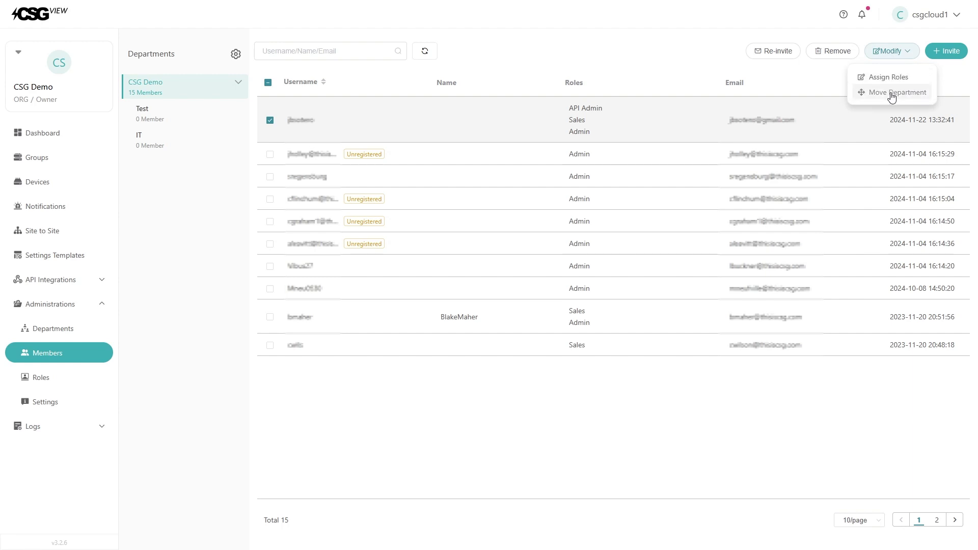
{"action": "left_click", "coordinate": [891, 91]}
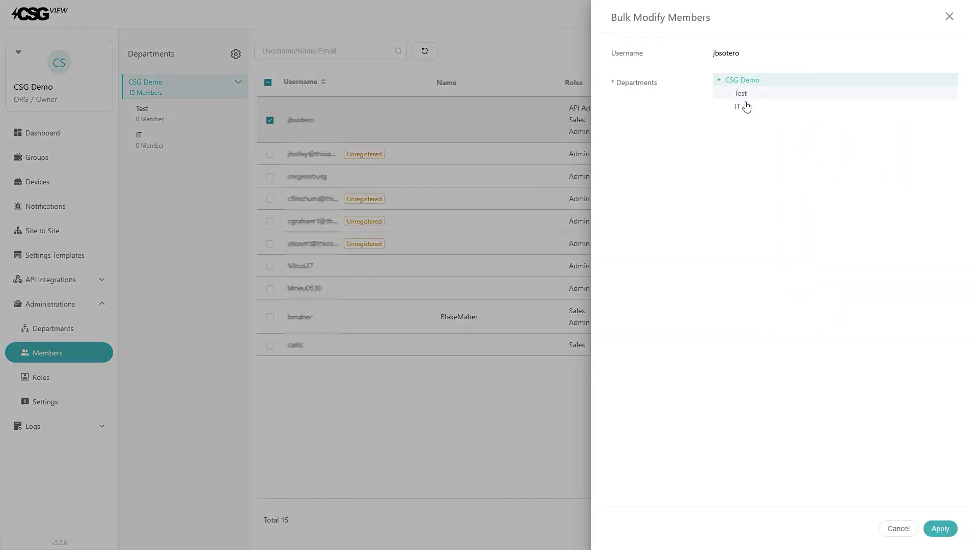
{"action": "left_click", "coordinate": [743, 97]}
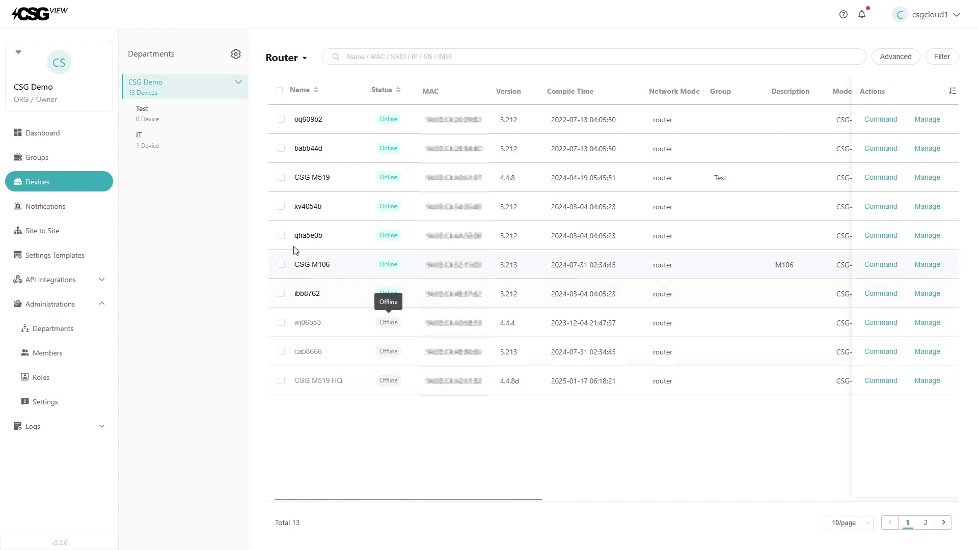
Step: Move router CSG M519 to the Test department via Manage > Move Departments
{"action": "left_click", "coordinate": [282, 178]}
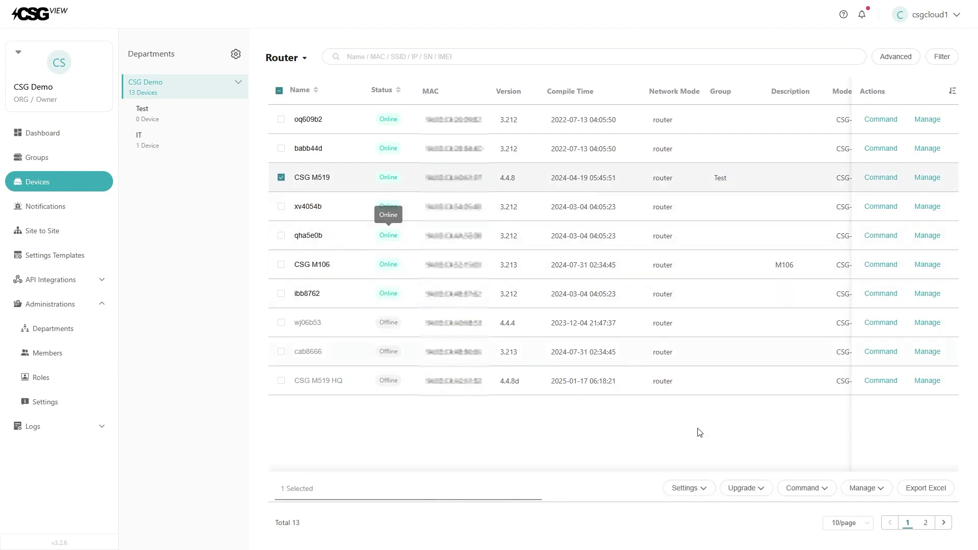
{"action": "left_click", "coordinate": [872, 490]}
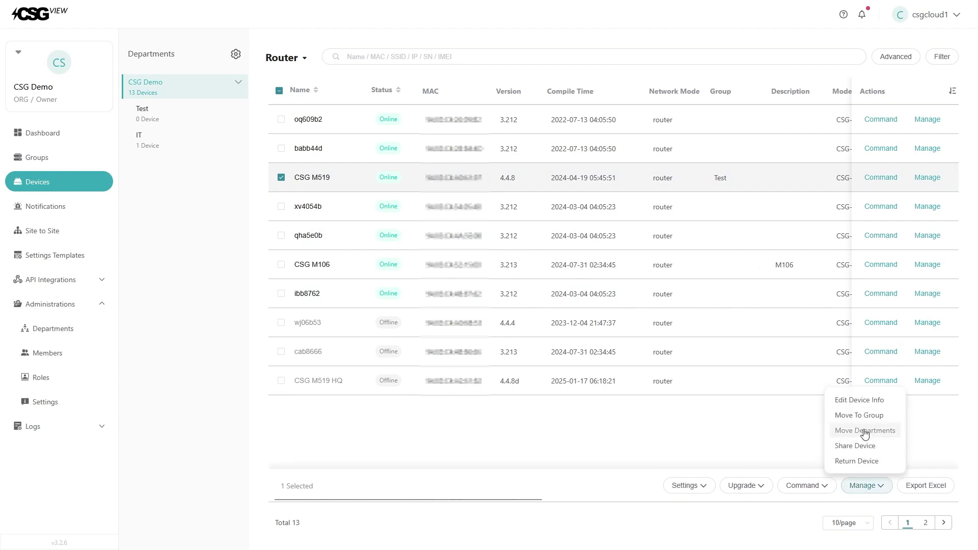
{"action": "left_click", "coordinate": [864, 432]}
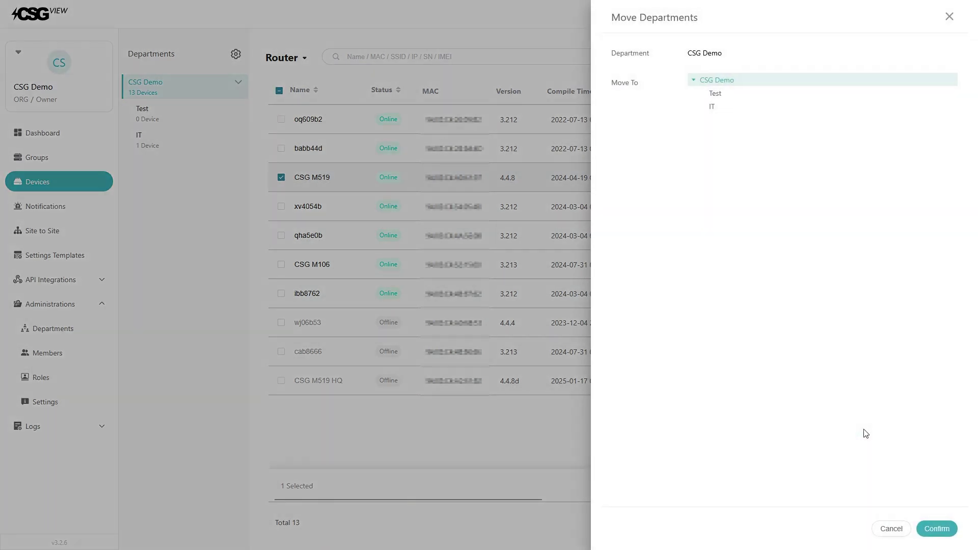
{"action": "left_click", "coordinate": [717, 96]}
{"action": "left_click", "coordinate": [936, 529]}
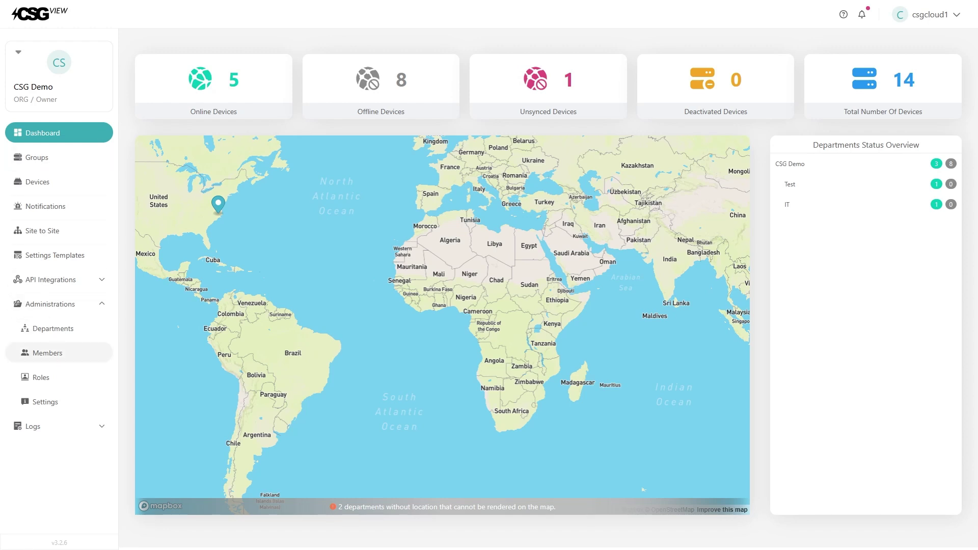
Step: Invite a new member by entering their e-mail, keeping the 7 Days invitation expiry
{"action": "left_click", "coordinate": [67, 355]}
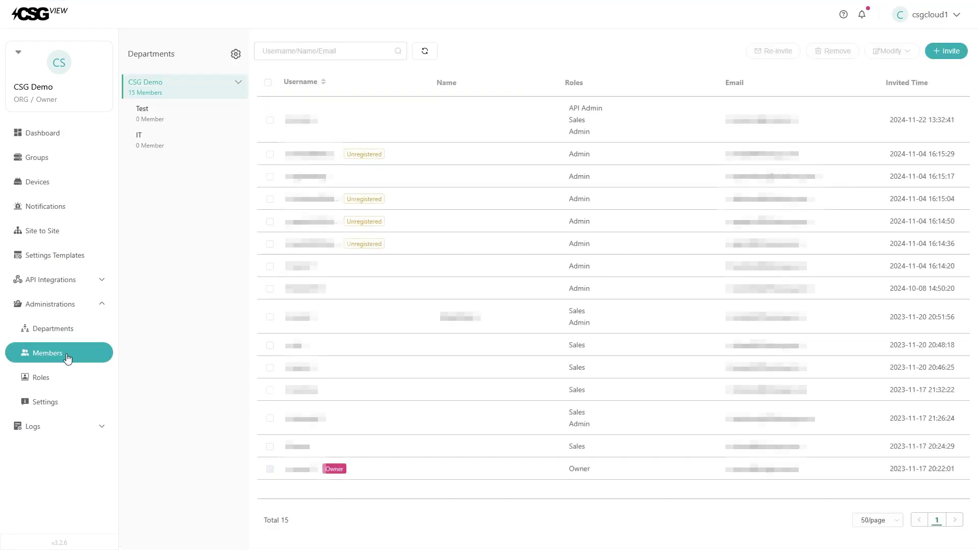
{"action": "left_click", "coordinate": [950, 55]}
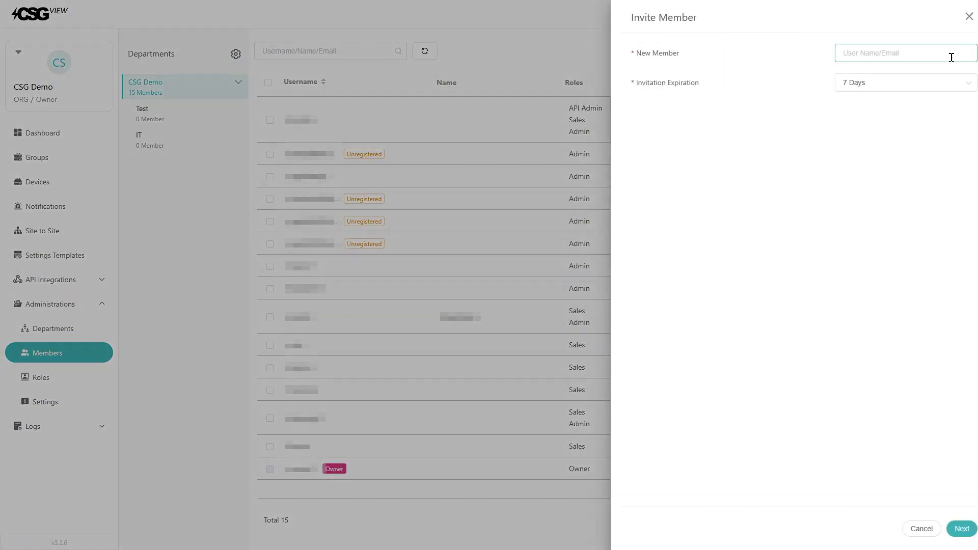
{"action": "left_click", "coordinate": [905, 58]}
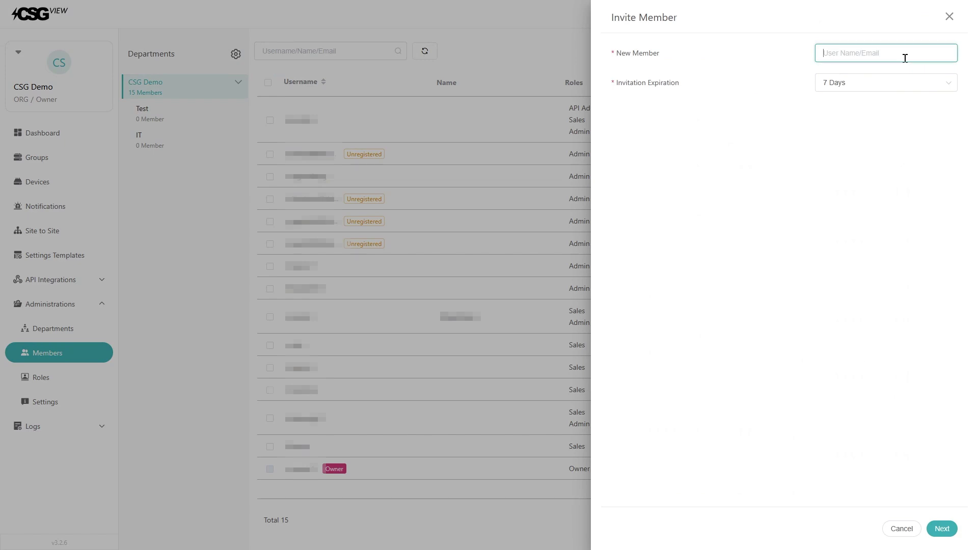
{"action": "type", "text": "test@test.com"}
{"action": "left_click", "coordinate": [851, 90]}
{"action": "left_click", "coordinate": [798, 187]}
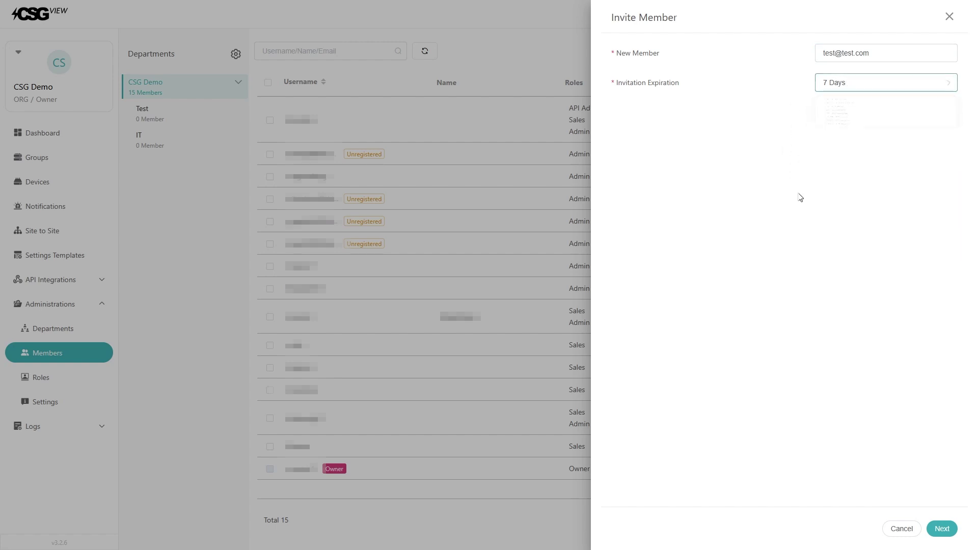
{"action": "left_click", "coordinate": [947, 530]}
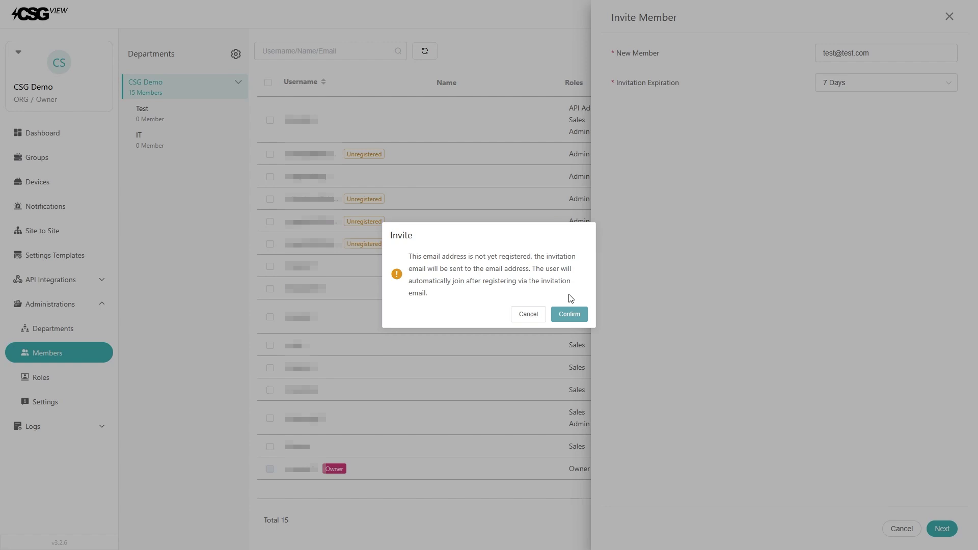
Step: Confirm the unregistered address and send the invitation with the Admin role
{"action": "left_click", "coordinate": [579, 317]}
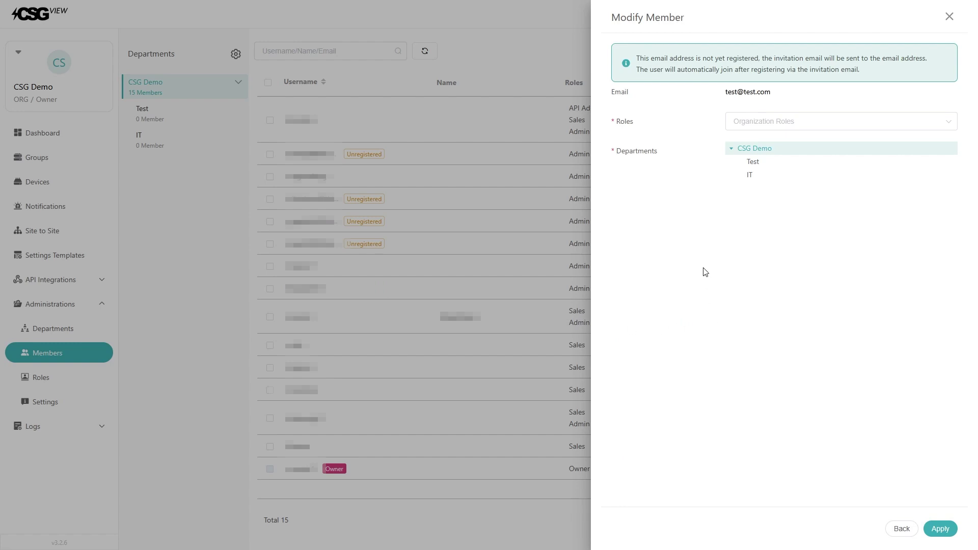
{"action": "left_click", "coordinate": [767, 124]}
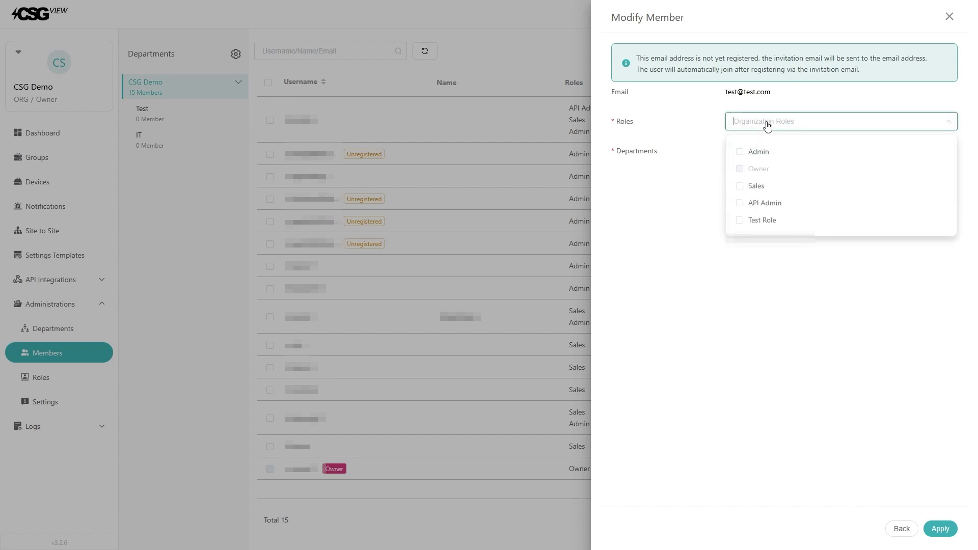
{"action": "left_click", "coordinate": [762, 152]}
{"action": "left_click", "coordinate": [680, 196]}
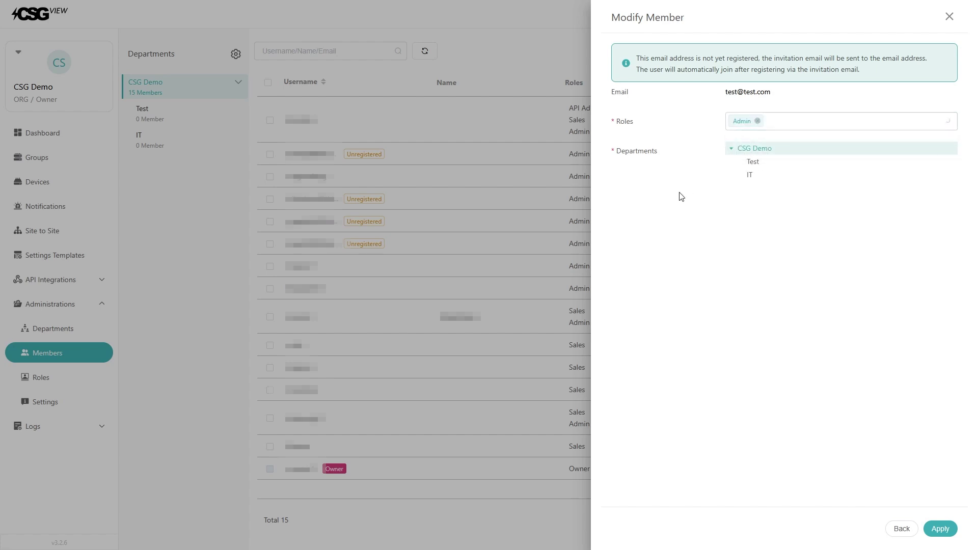
{"action": "left_click", "coordinate": [940, 527]}
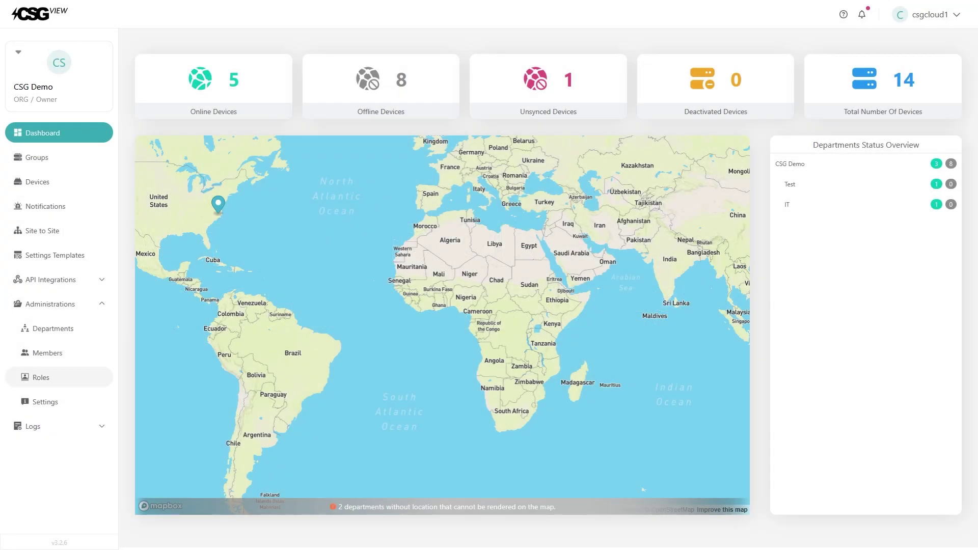
Step: Add a role named Test with view, edit and add Departments permissions, and apply it
{"action": "left_click", "coordinate": [55, 385]}
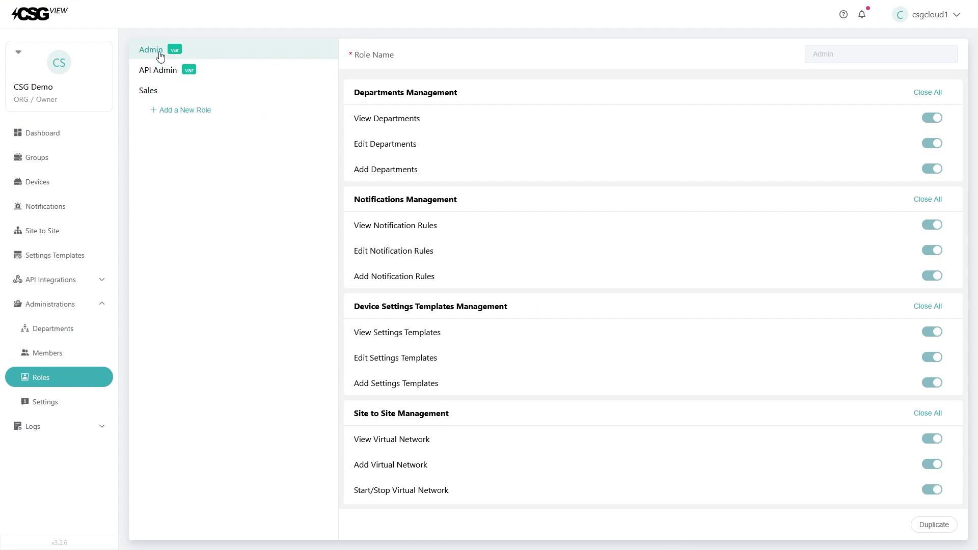
{"action": "left_click", "coordinate": [184, 110]}
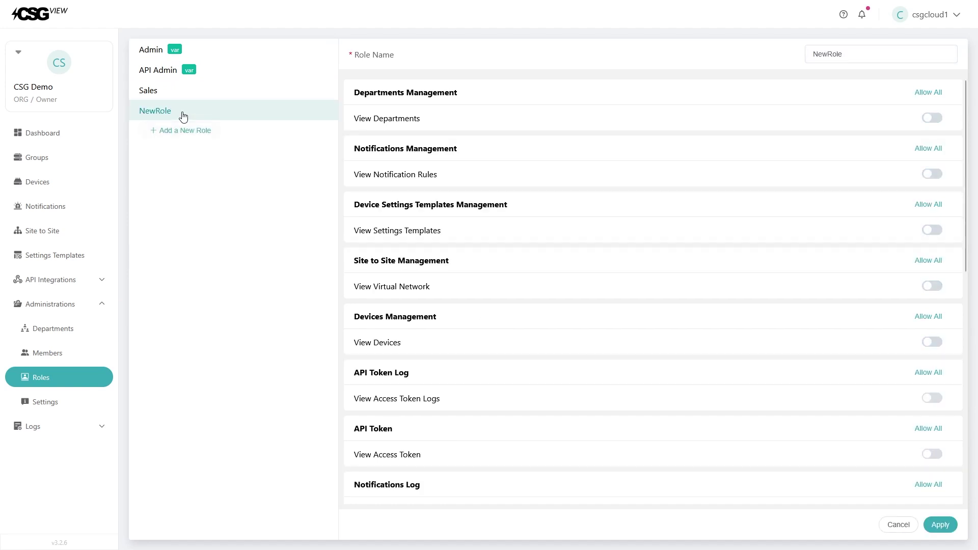
{"action": "double_click", "coordinate": [841, 58]}
{"action": "type", "text": "Test"}
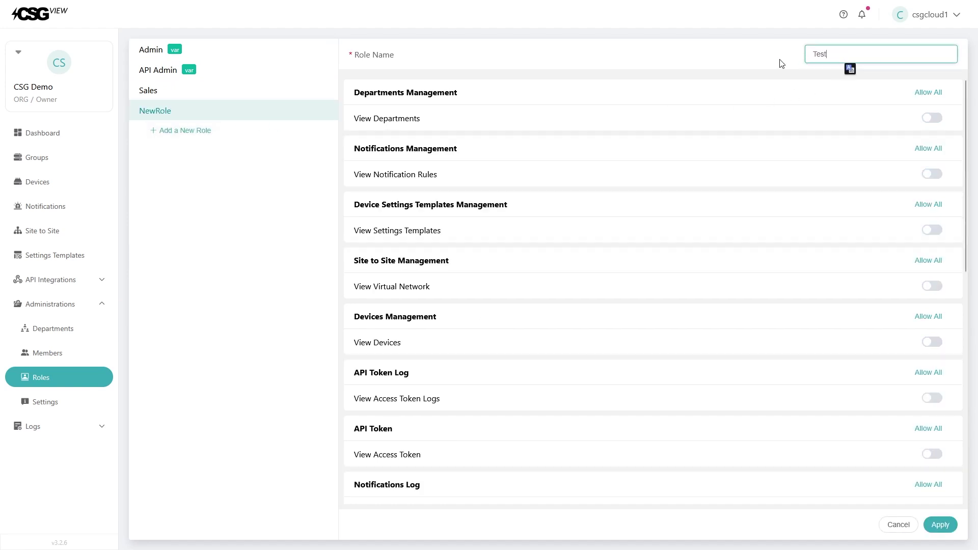
{"action": "left_click", "coordinate": [783, 63]}
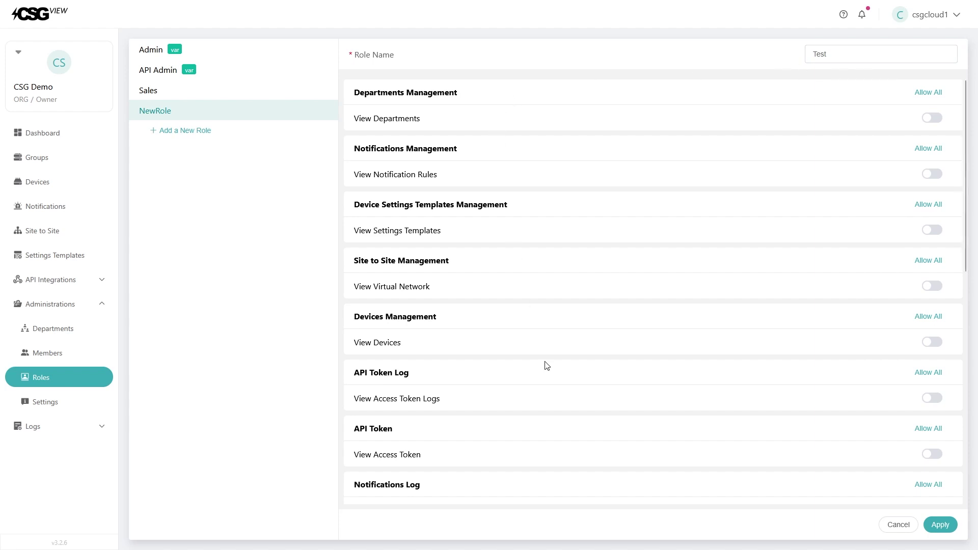
{"action": "scroll", "coordinate": [566, 456], "scroll_direction": "down", "scroll_amount": 6}
{"action": "scroll", "coordinate": [585, 428], "scroll_direction": "up", "scroll_amount": 3}
{"action": "scroll", "coordinate": [601, 403], "scroll_direction": "up", "scroll_amount": 4}
{"action": "left_click", "coordinate": [940, 96]}
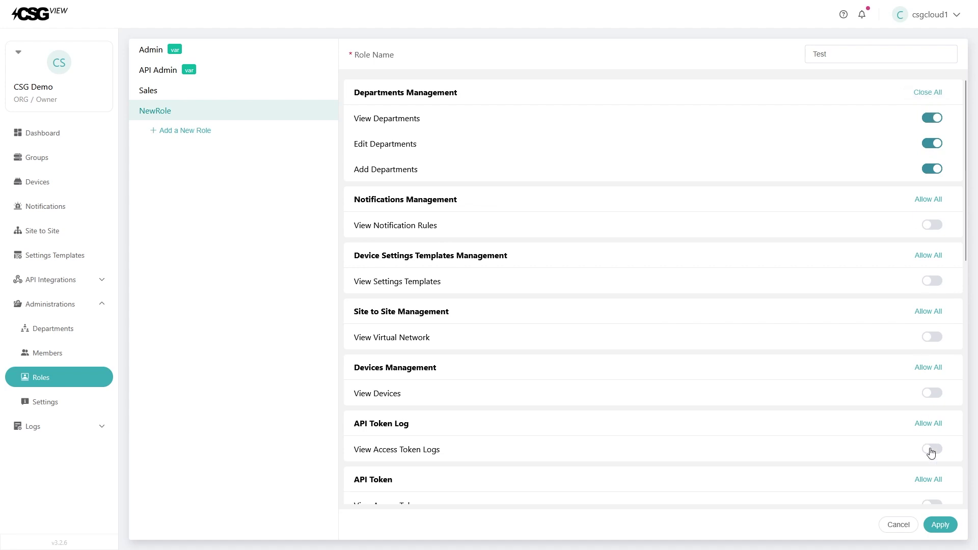
{"action": "left_click", "coordinate": [941, 526]}
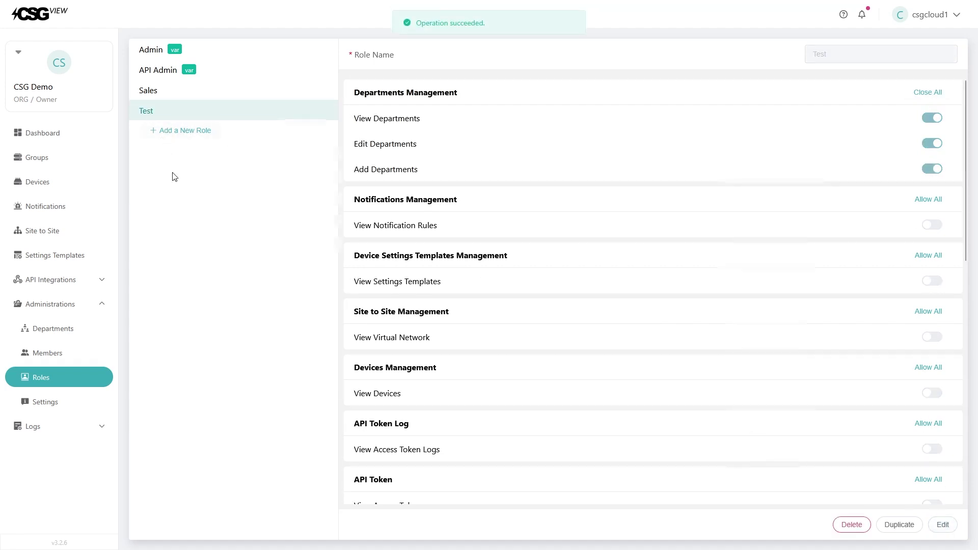
Step: Select the first member (API Admin, Sales, Admin) and show the Roles dropdown in Bulk Modify Members
{"action": "left_click", "coordinate": [70, 360]}
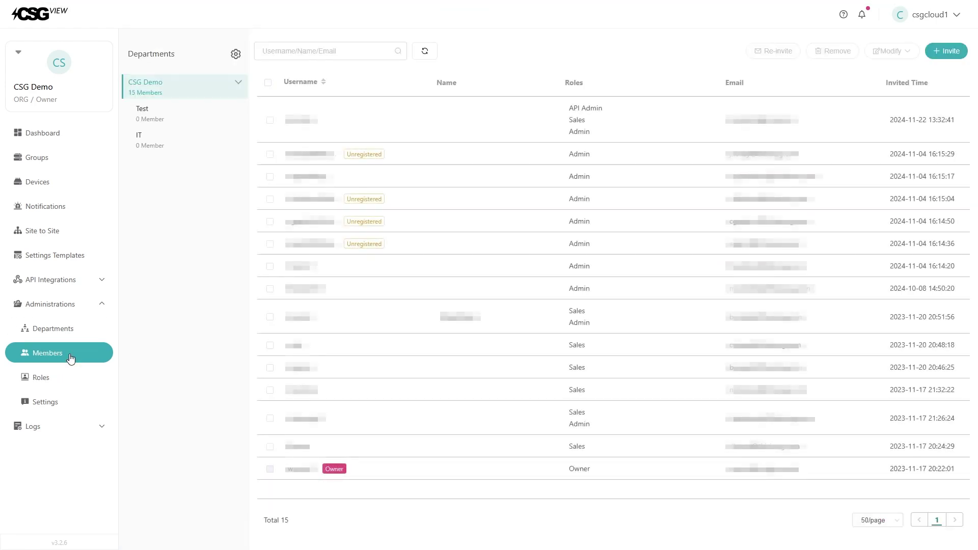
{"action": "left_click", "coordinate": [271, 122]}
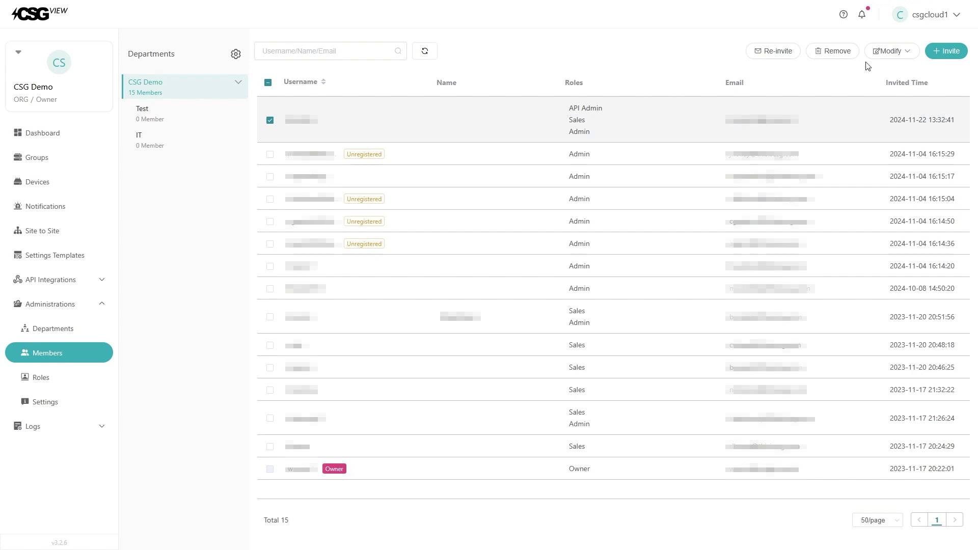
{"action": "left_click", "coordinate": [887, 53]}
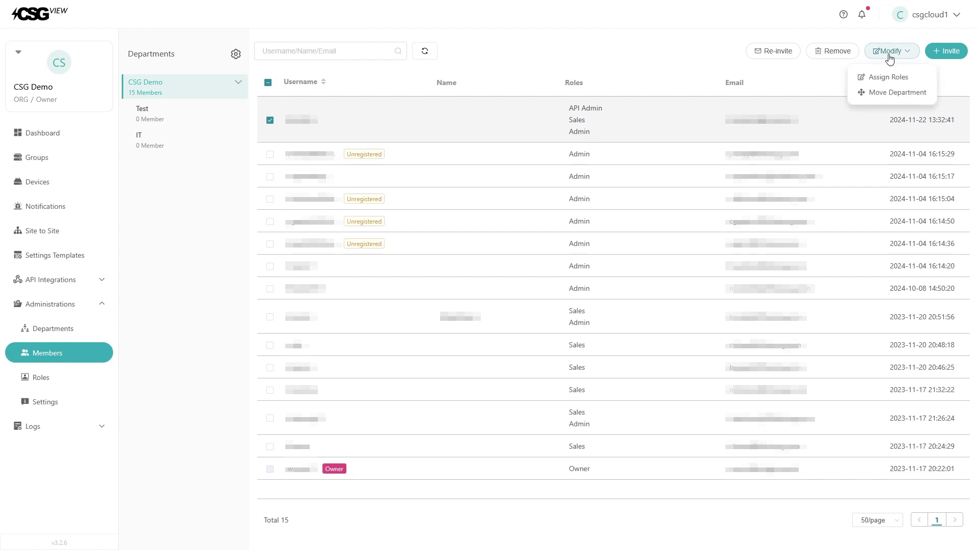
{"action": "left_click", "coordinate": [907, 78]}
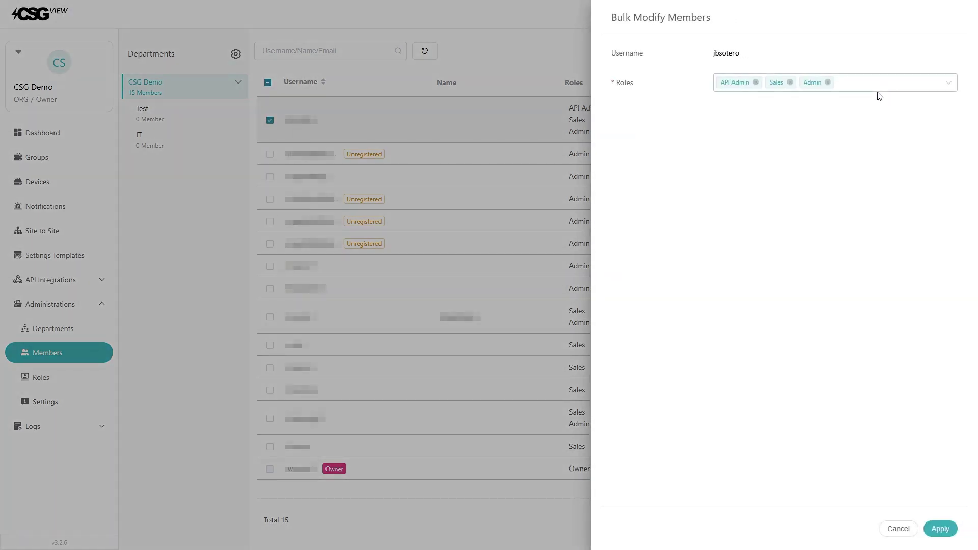
{"action": "left_click", "coordinate": [935, 88]}
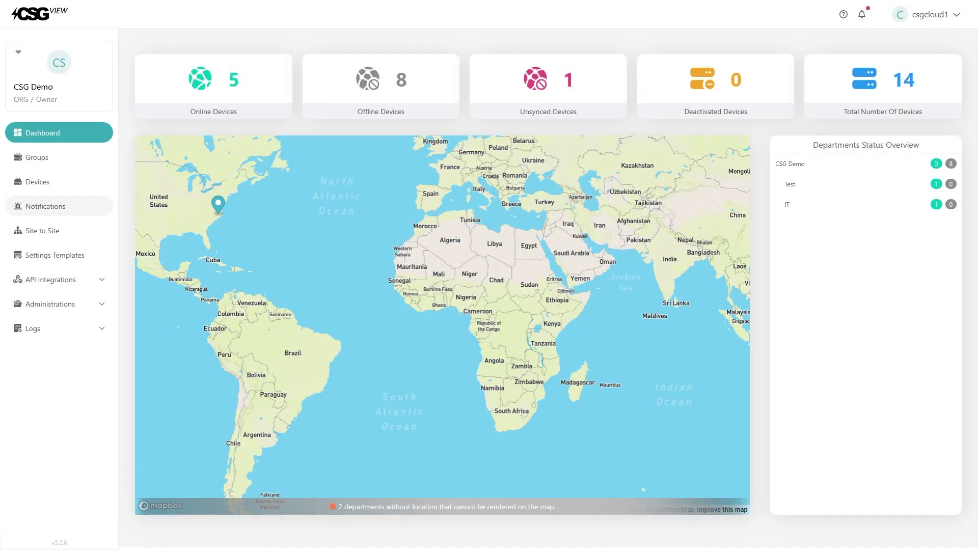
Step: Add a notification rule with CSG M519 as the monitored device and advance to trigger events
{"action": "left_click", "coordinate": [56, 210]}
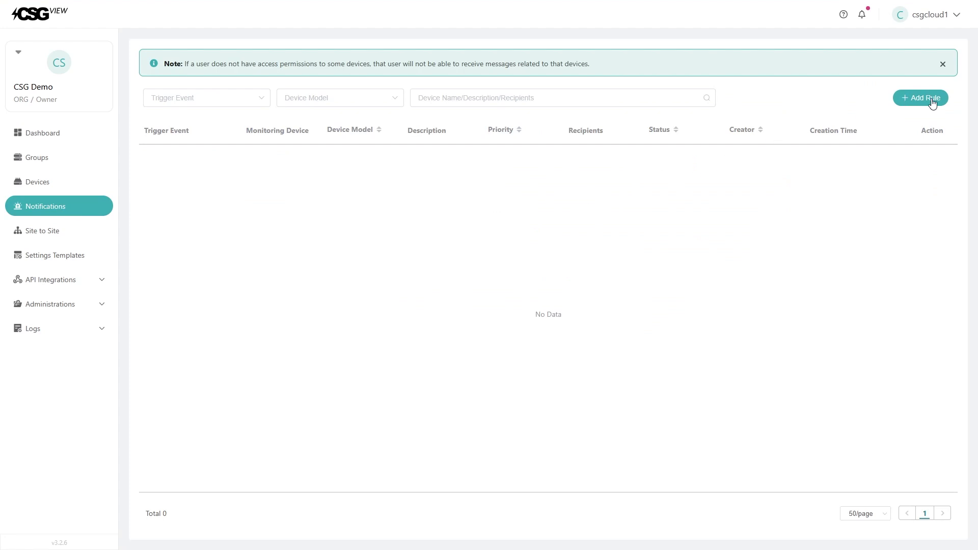
{"action": "left_click", "coordinate": [933, 100]}
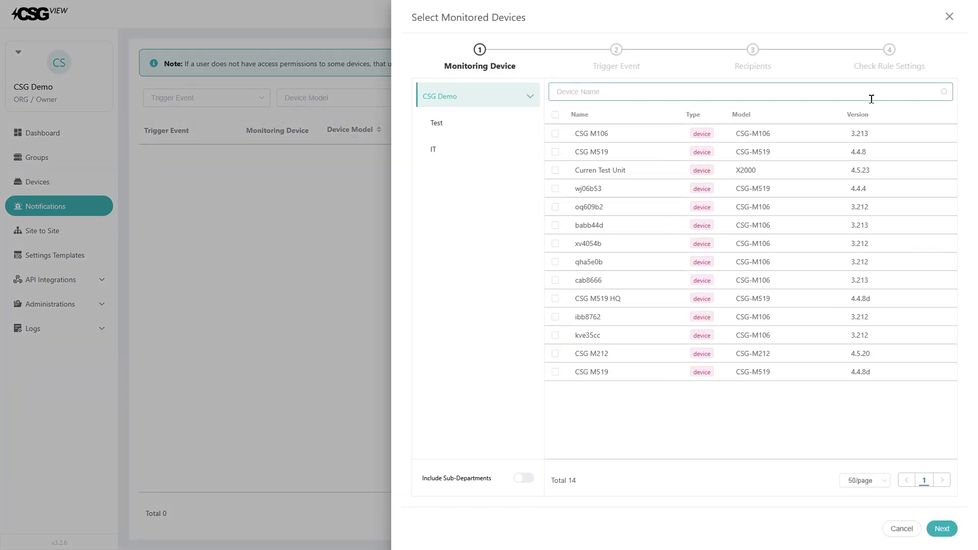
{"action": "left_click", "coordinate": [556, 153]}
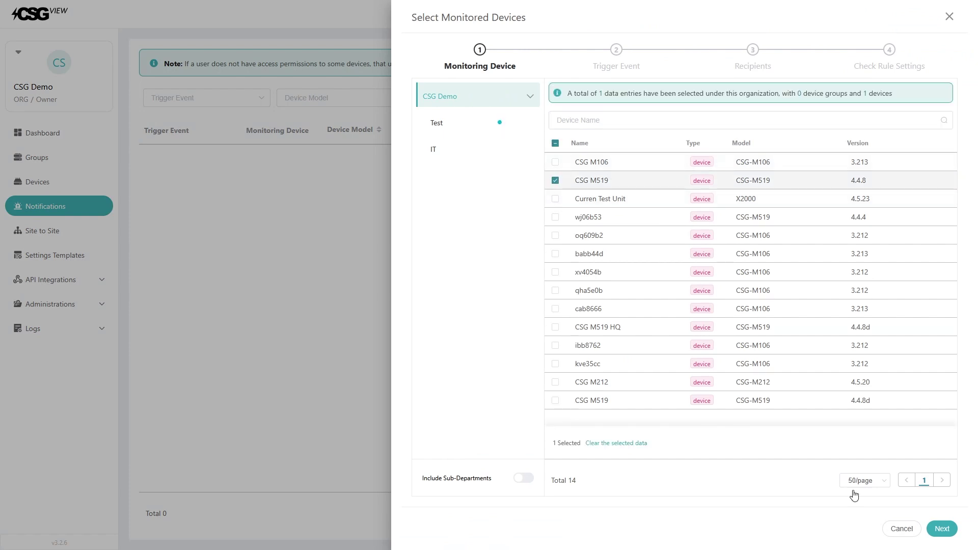
{"action": "left_click", "coordinate": [943, 530]}
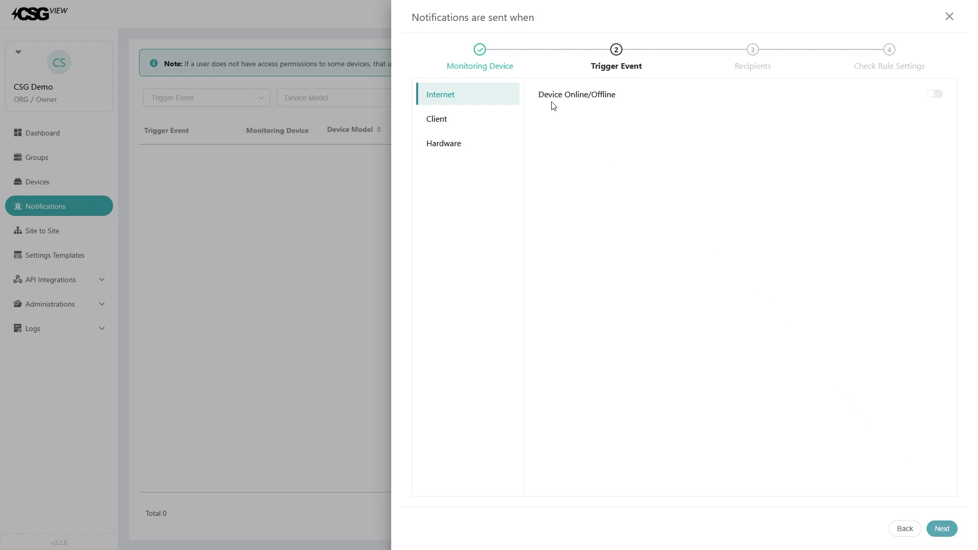
Step: Enable Device Online/Offline, Battery Low Power at 5% and Battery High Temperature at 40 °C triggers
{"action": "left_click", "coordinate": [934, 96]}
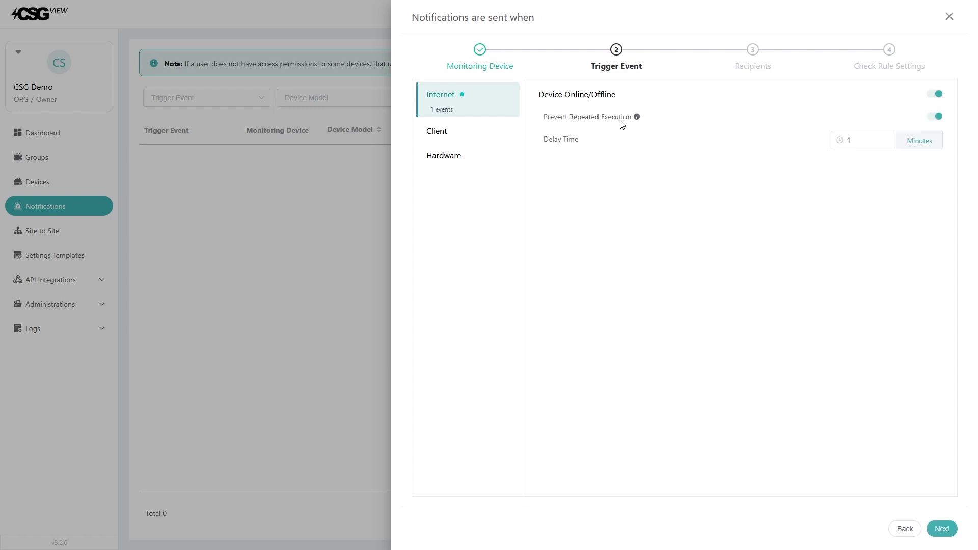
{"action": "left_click", "coordinate": [468, 138]}
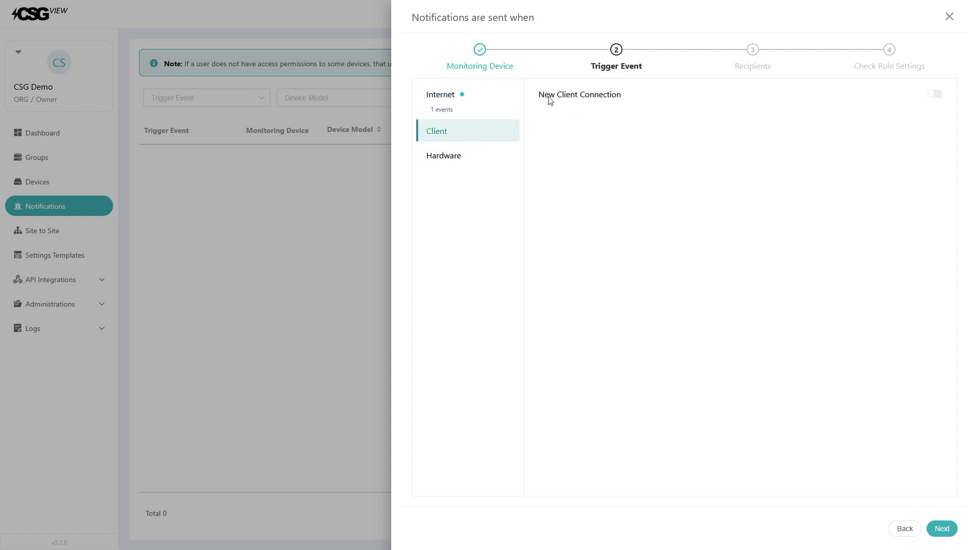
{"action": "left_click", "coordinate": [474, 161]}
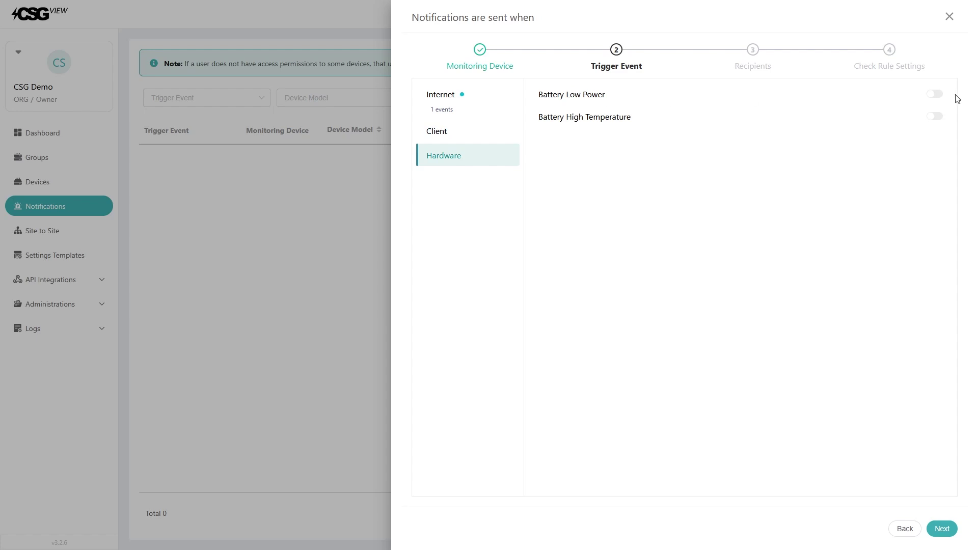
{"action": "left_click", "coordinate": [935, 94]}
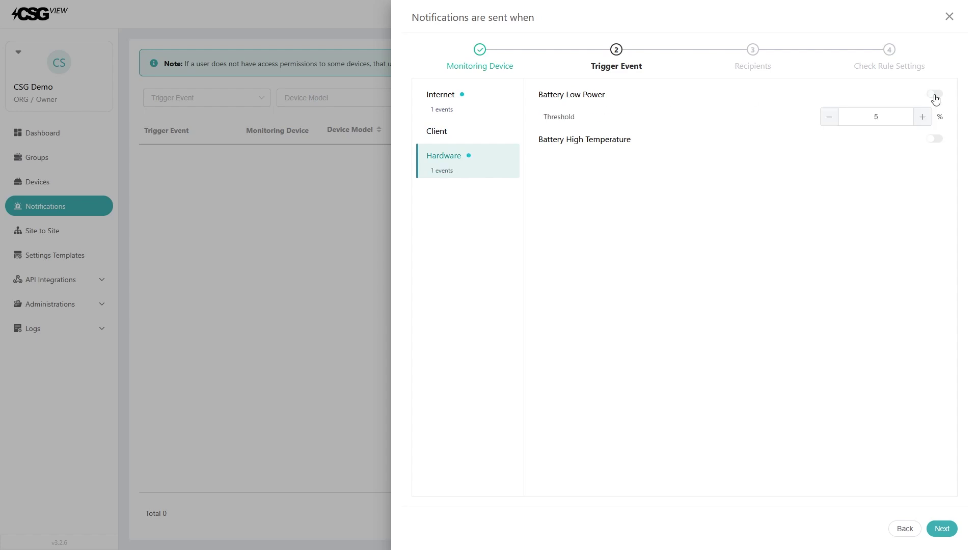
{"action": "left_click", "coordinate": [923, 124]}
{"action": "left_click", "coordinate": [938, 140]}
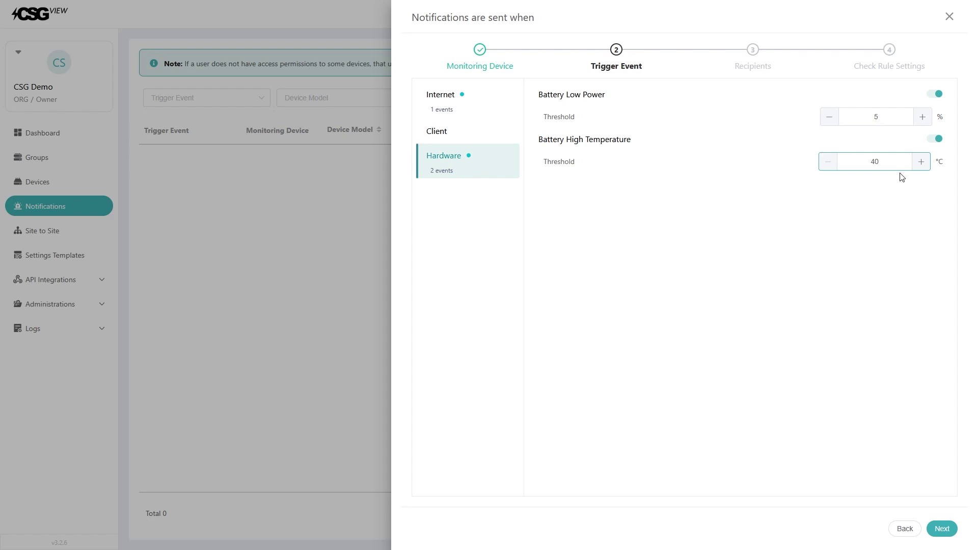
{"action": "left_click", "coordinate": [943, 530]}
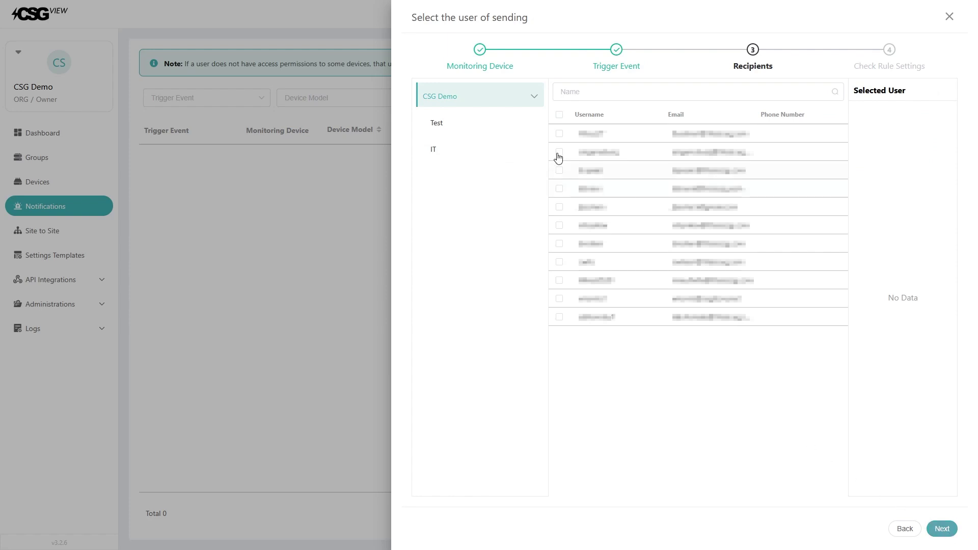
Step: Make the first CSG Demo user the recipient and view the review page's Priority options without choosing one
{"action": "left_click", "coordinate": [560, 134]}
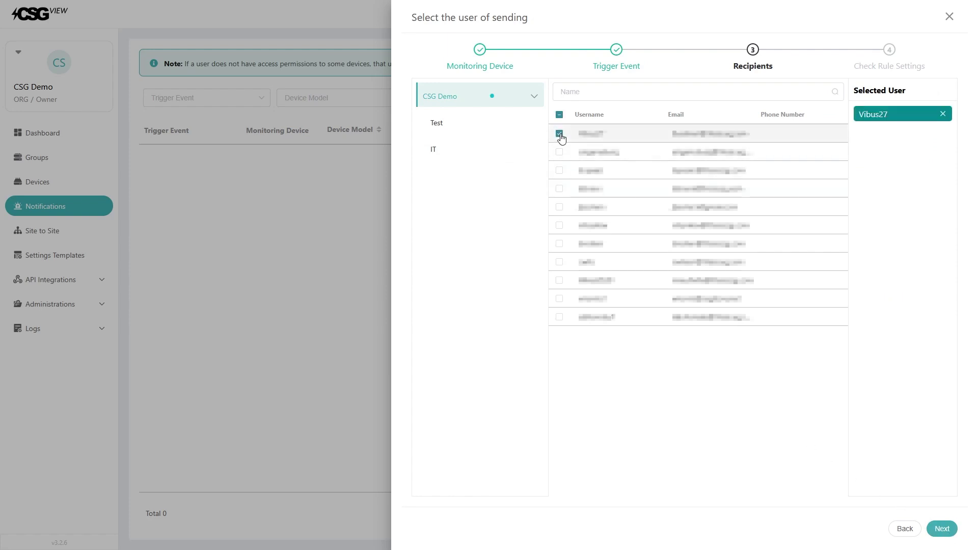
{"action": "left_click", "coordinate": [942, 529]}
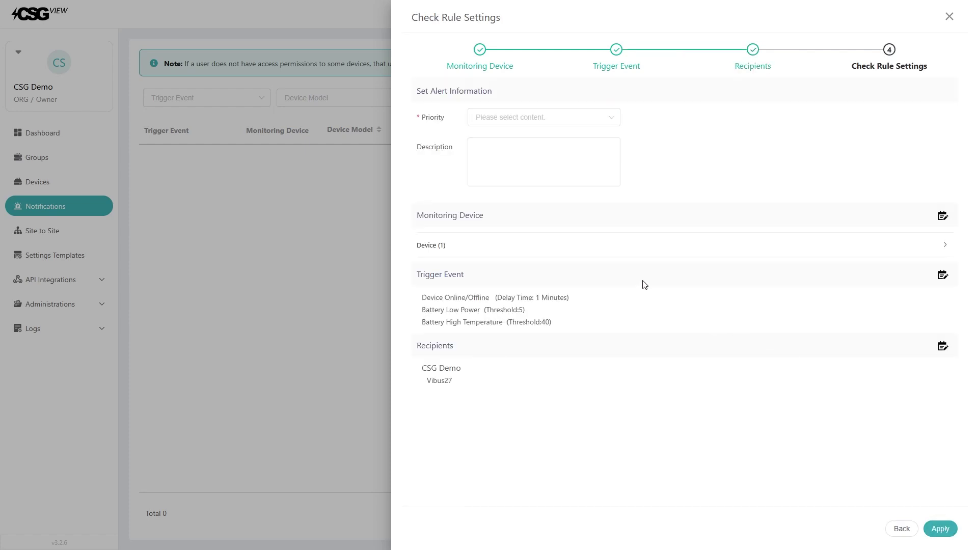
{"action": "left_click", "coordinate": [502, 122]}
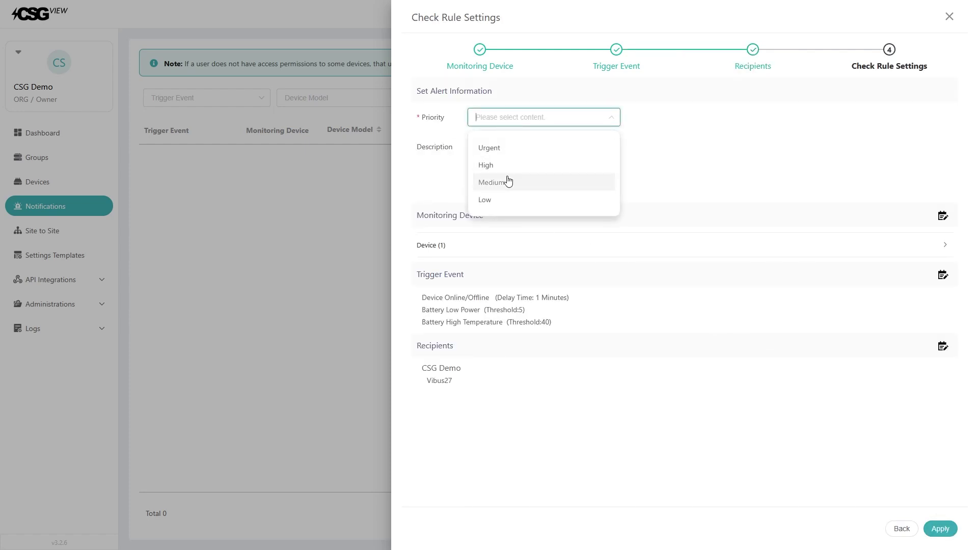
{"action": "left_click", "coordinate": [735, 159]}
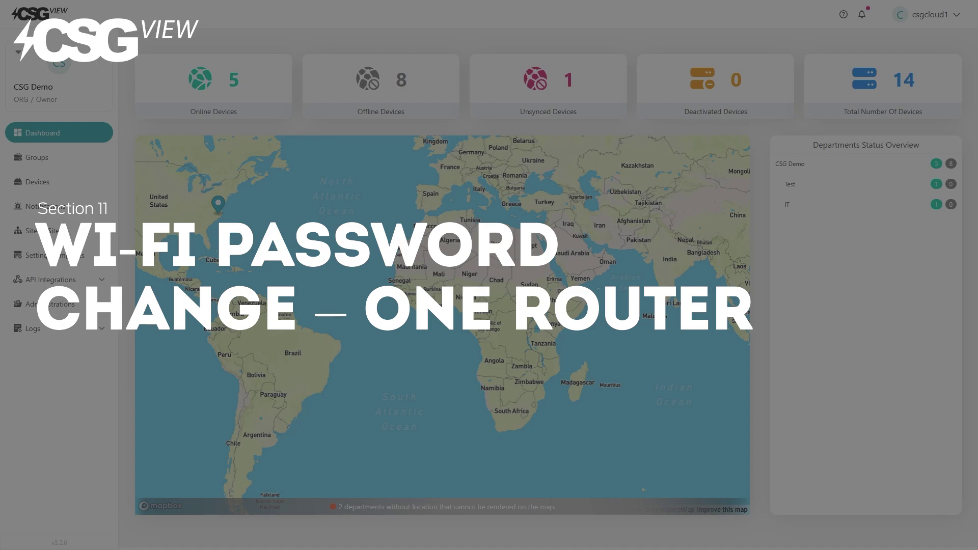
Step: Bring up CSG M519's 2.4GHz private Wi-Fi card and edit its SSID and Wi-Fi Key fields
{"action": "left_click", "coordinate": [60, 188]}
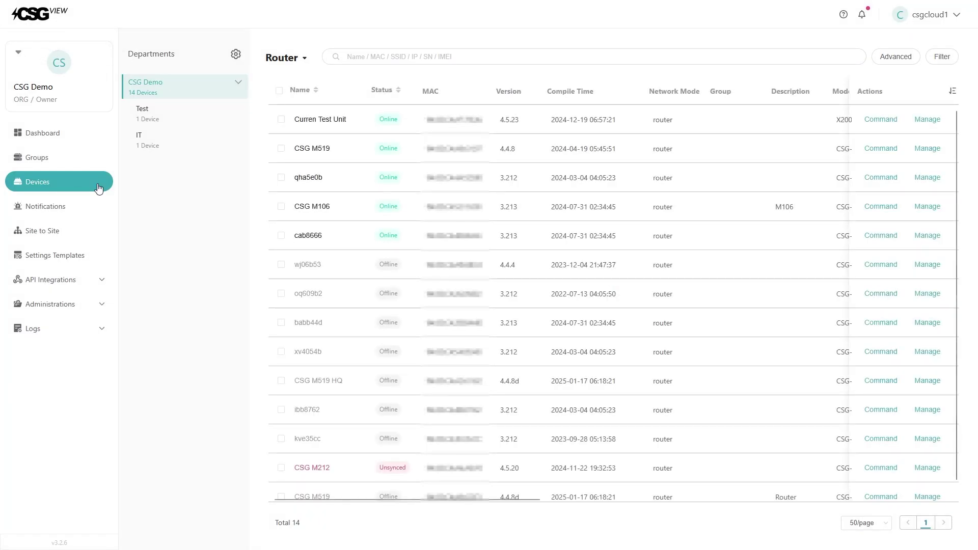
{"action": "left_click", "coordinate": [309, 149]}
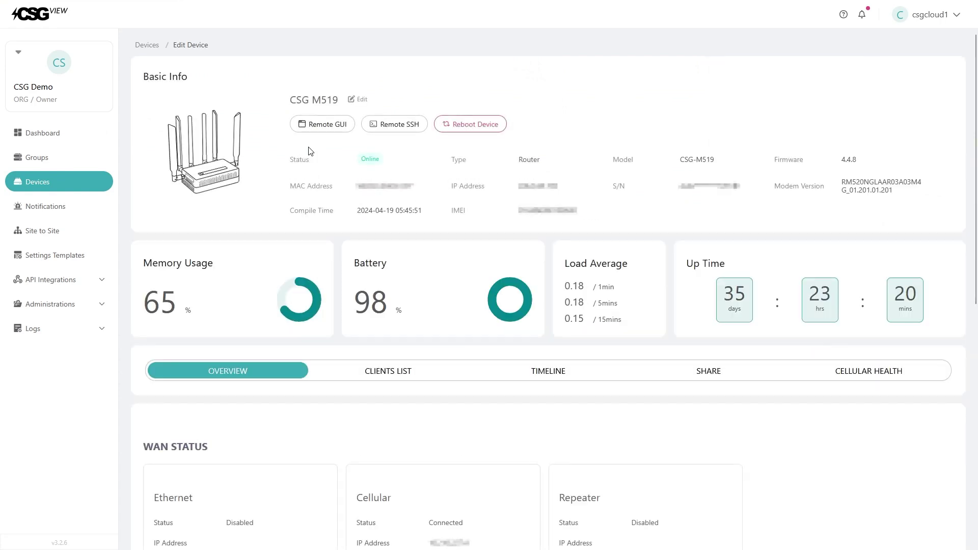
{"action": "scroll", "coordinate": [309, 151], "scroll_direction": "down", "scroll_amount": 8}
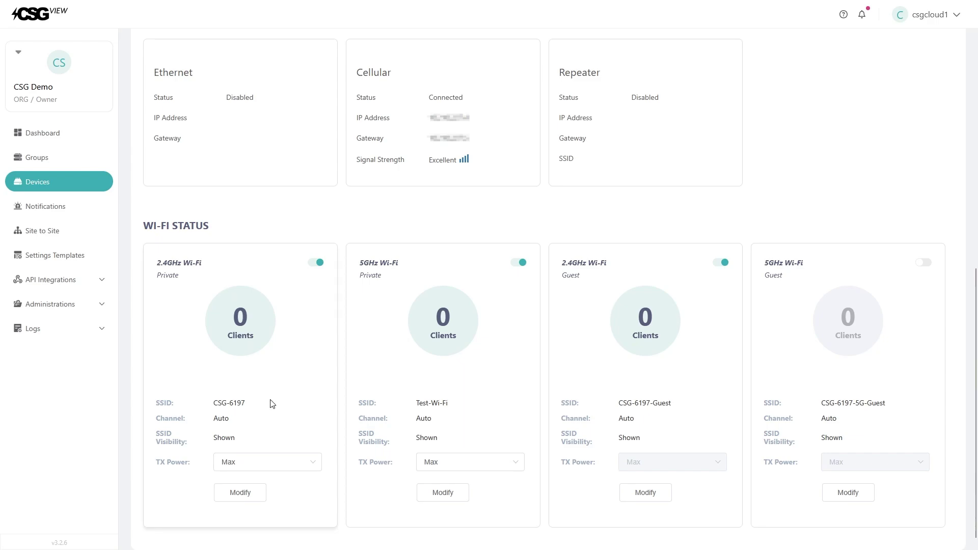
{"action": "left_click", "coordinate": [241, 491]}
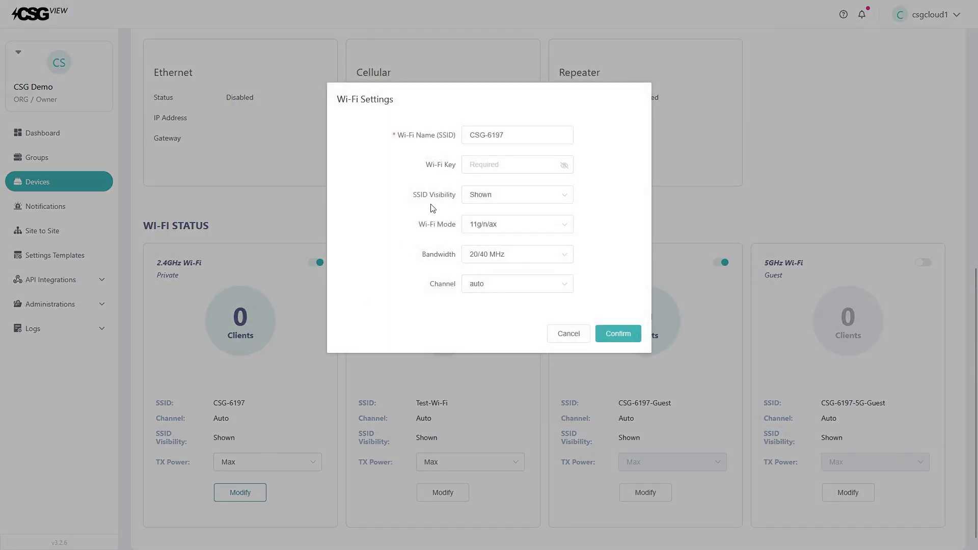
{"action": "double_click", "coordinate": [491, 135]}
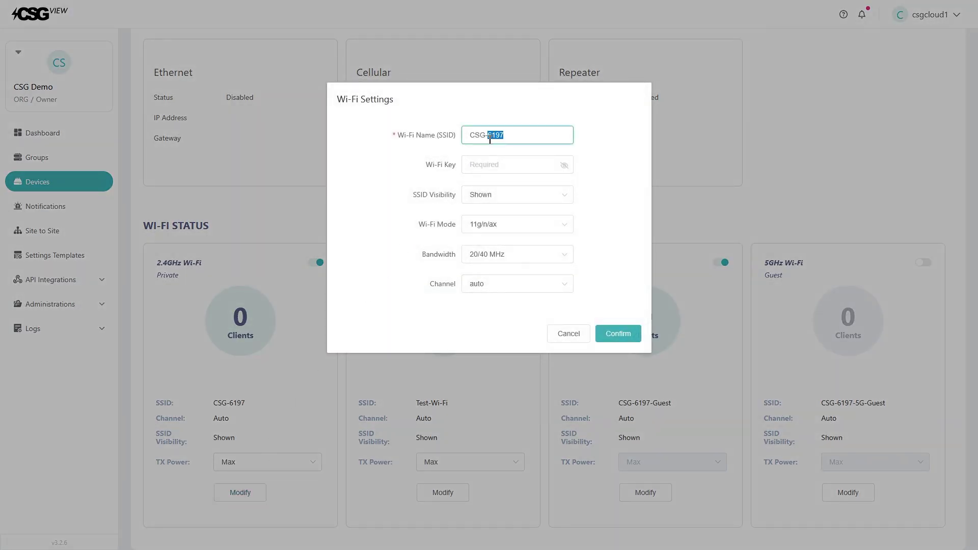
{"action": "left_click", "coordinate": [427, 169]}
{"action": "left_click", "coordinate": [442, 175]}
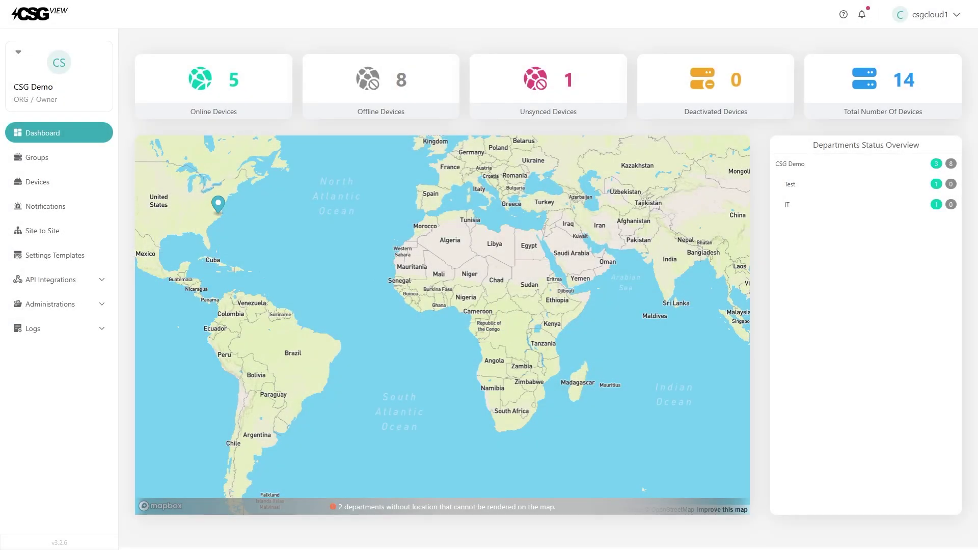
Step: Start a settings template named Test for model CSG-M519, firmware version 4.4.8
{"action": "left_click", "coordinate": [76, 255]}
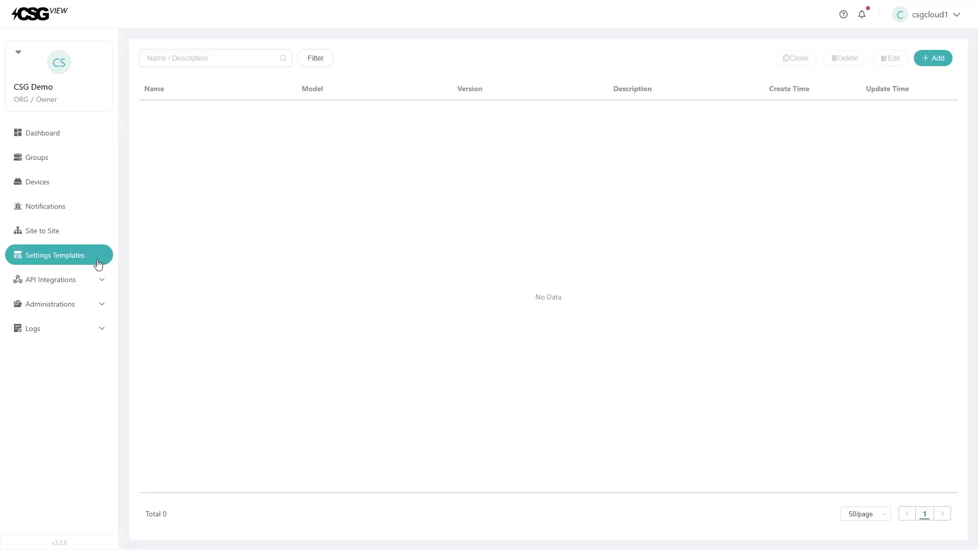
{"action": "left_click", "coordinate": [932, 58]}
{"action": "left_click", "coordinate": [532, 55]}
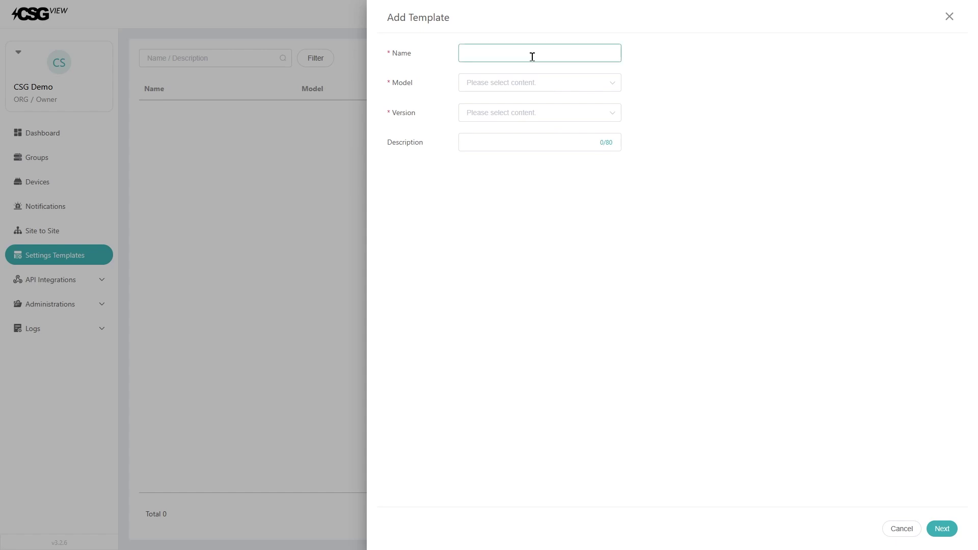
{"action": "type", "text": "Test"}
{"action": "left_click", "coordinate": [527, 87]}
{"action": "left_click", "coordinate": [527, 133]}
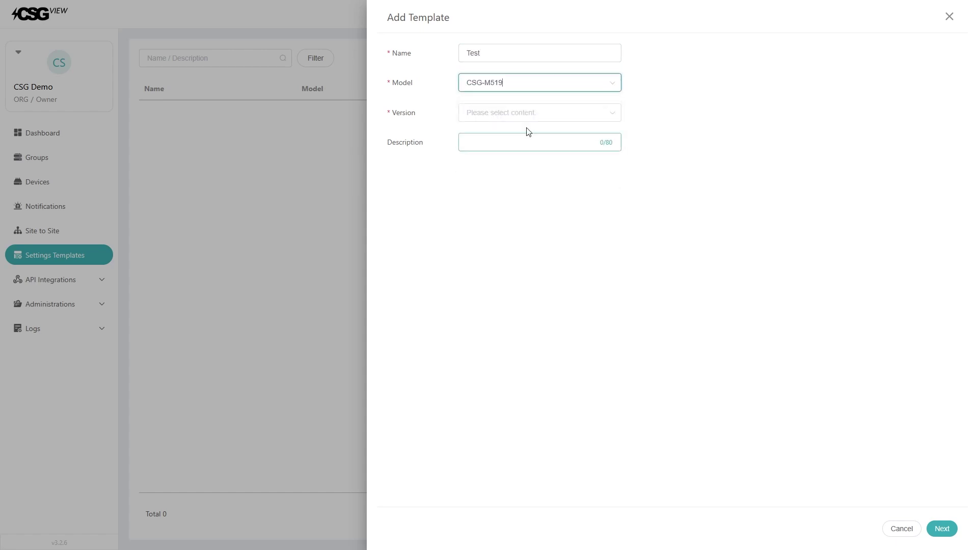
{"action": "left_click", "coordinate": [527, 114]}
{"action": "left_click", "coordinate": [520, 167]}
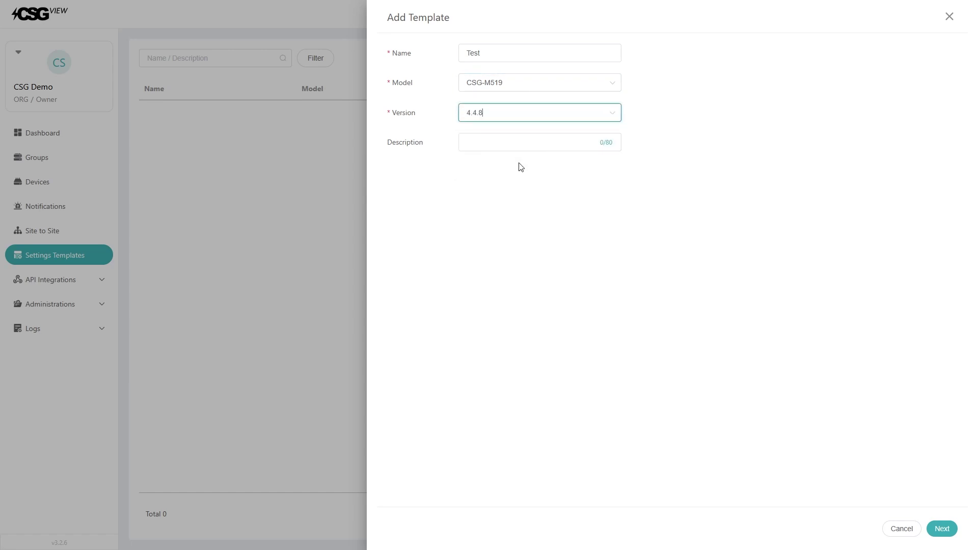
{"action": "left_click", "coordinate": [944, 530]}
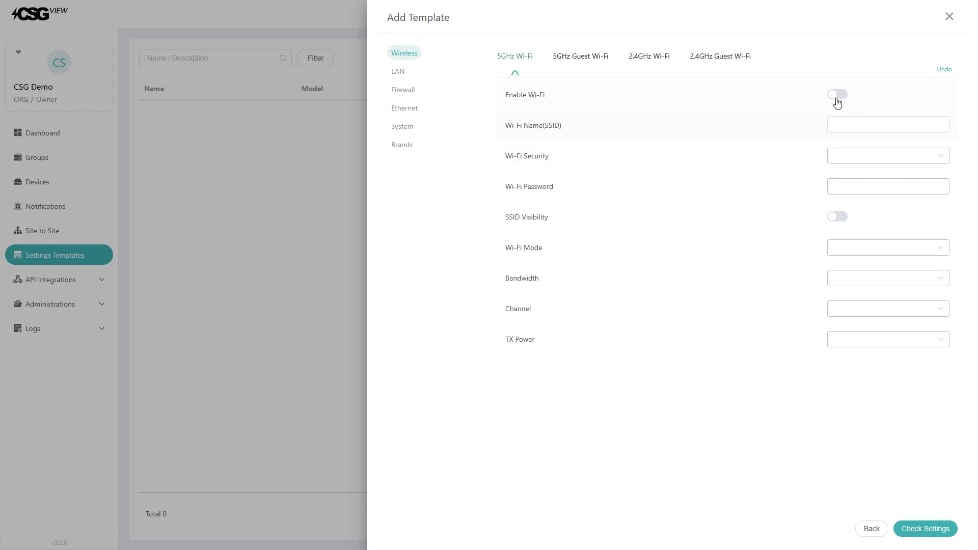
Step: Enable 5GHz Wi-Fi with SSID Test, WPA2-PSK security and a password, then save the template
{"action": "left_click", "coordinate": [837, 97]}
{"action": "left_click", "coordinate": [845, 159]}
{"action": "left_click", "coordinate": [854, 206]}
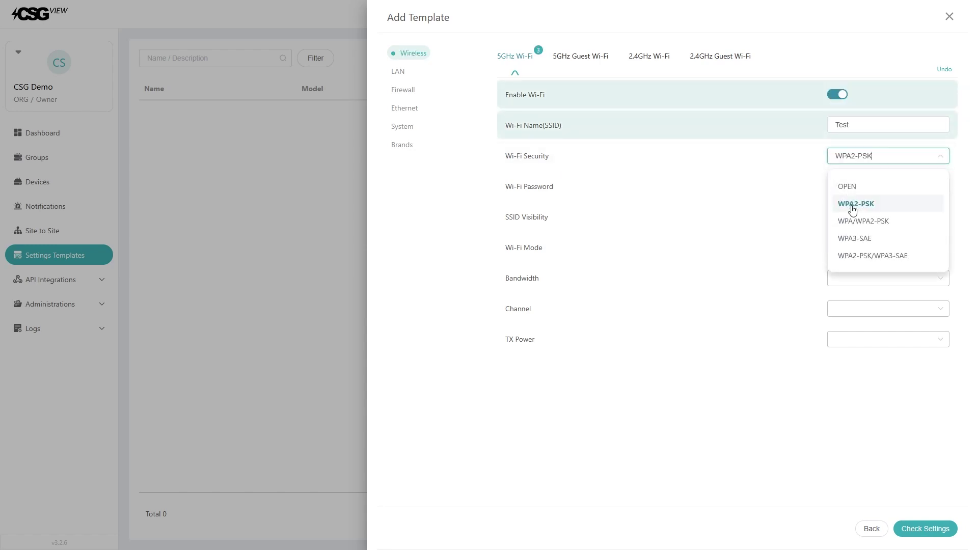
{"action": "left_click", "coordinate": [854, 206]}
{"action": "left_click", "coordinate": [852, 187]}
{"action": "type", "text": "1234"}
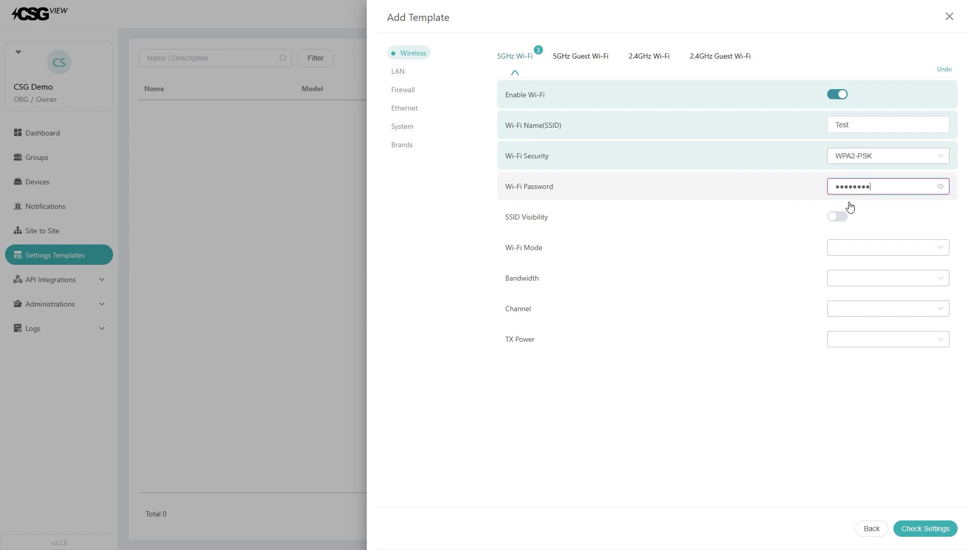
{"action": "left_click", "coordinate": [932, 529]}
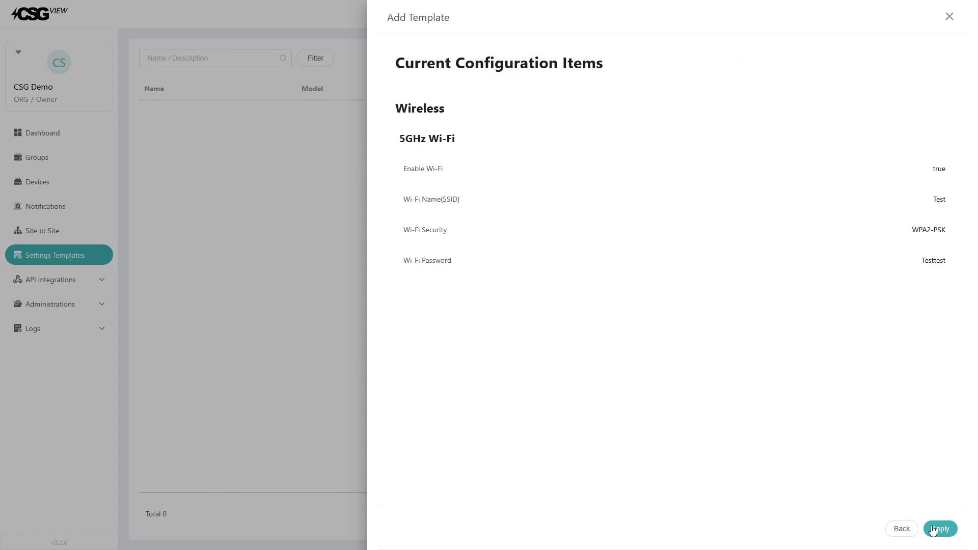
{"action": "left_click", "coordinate": [940, 529]}
{"action": "left_click", "coordinate": [55, 159]}
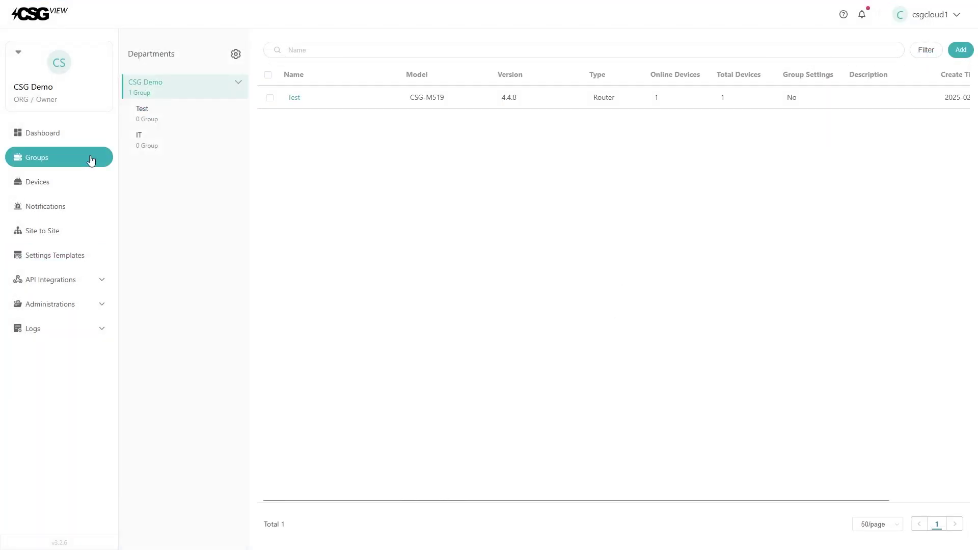
Step: Preview the Test settings template and apply it to the Test router group
{"action": "left_click", "coordinate": [270, 98]}
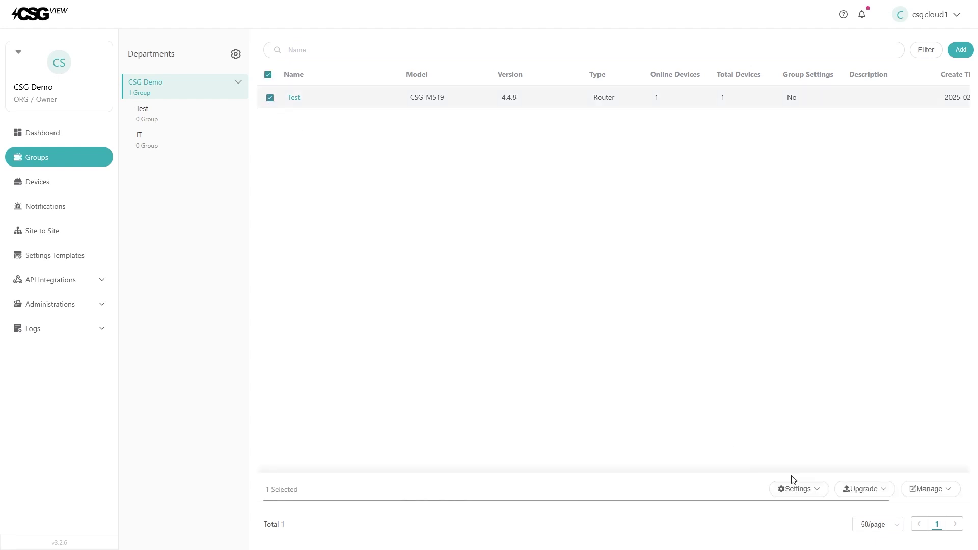
{"action": "left_click", "coordinate": [800, 490]}
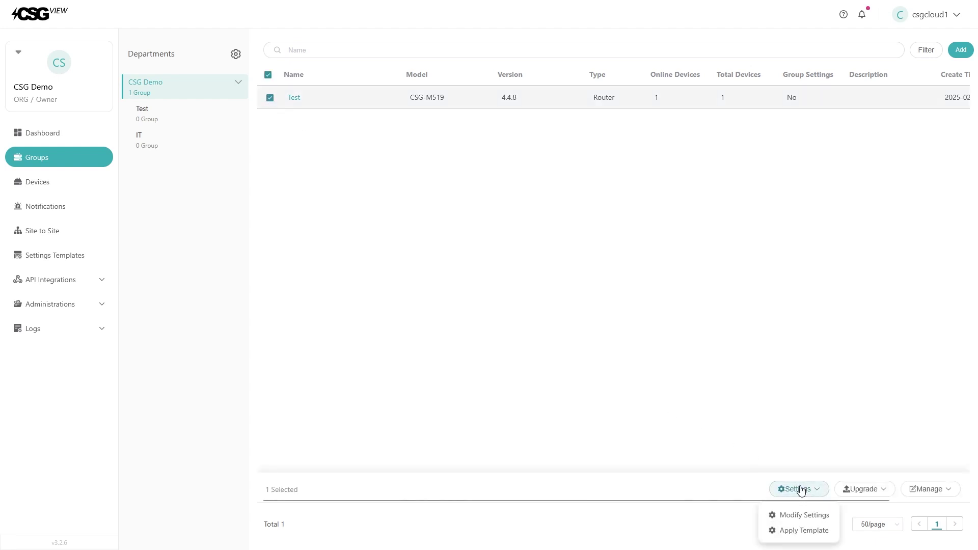
{"action": "left_click", "coordinate": [805, 531]}
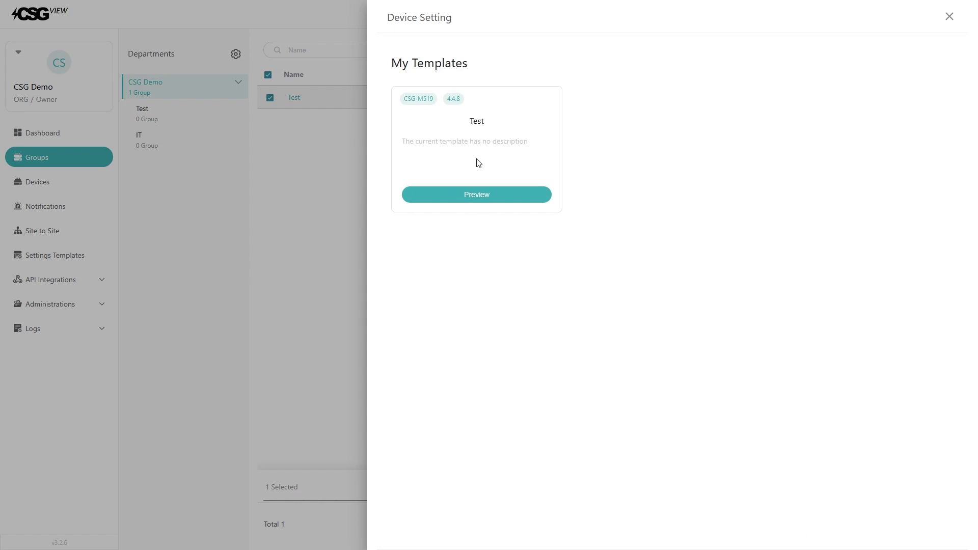
{"action": "left_click", "coordinate": [492, 199]}
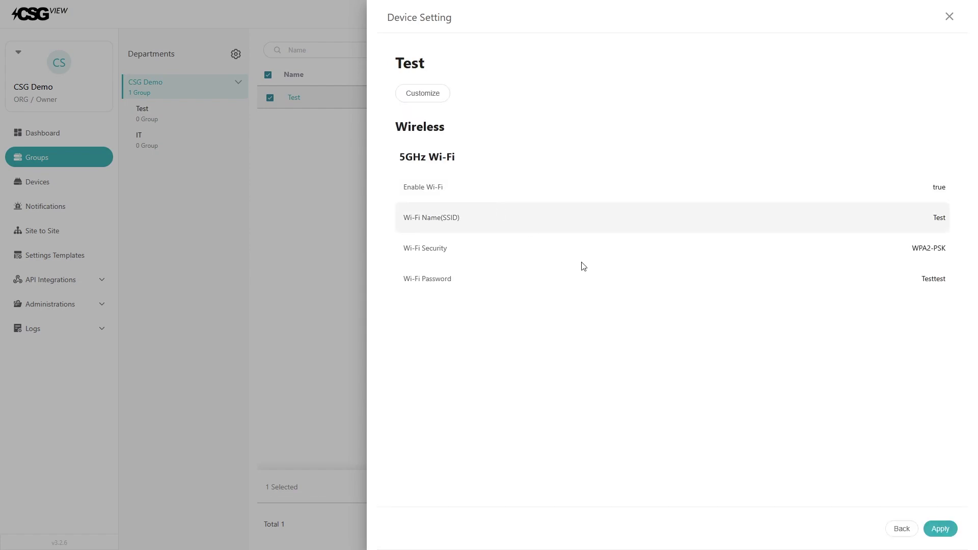
{"action": "left_click", "coordinate": [940, 529]}
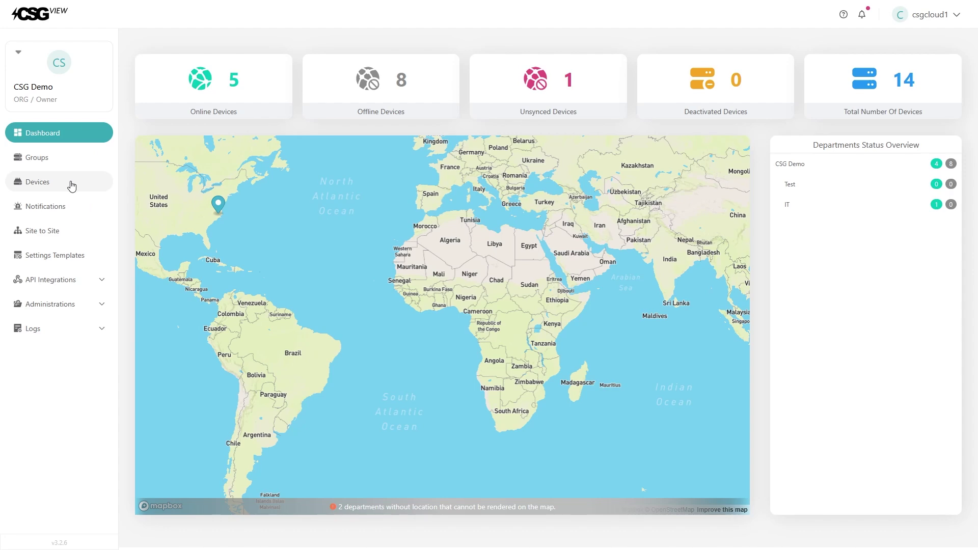
Step: Switch on CSG M519's 5GHz Guest Wi-Fi and bring up that network's name and key settings
{"action": "left_click", "coordinate": [71, 187]}
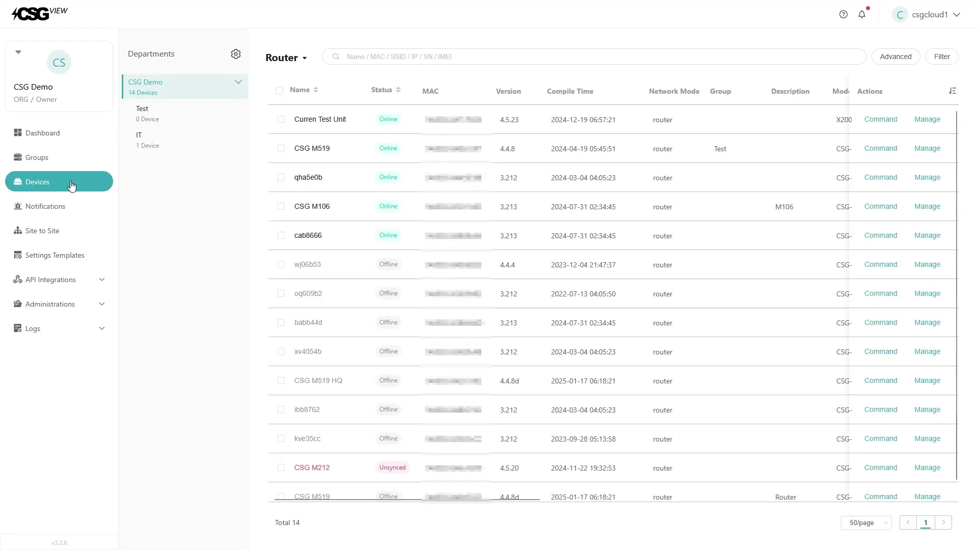
{"action": "left_click", "coordinate": [318, 154]}
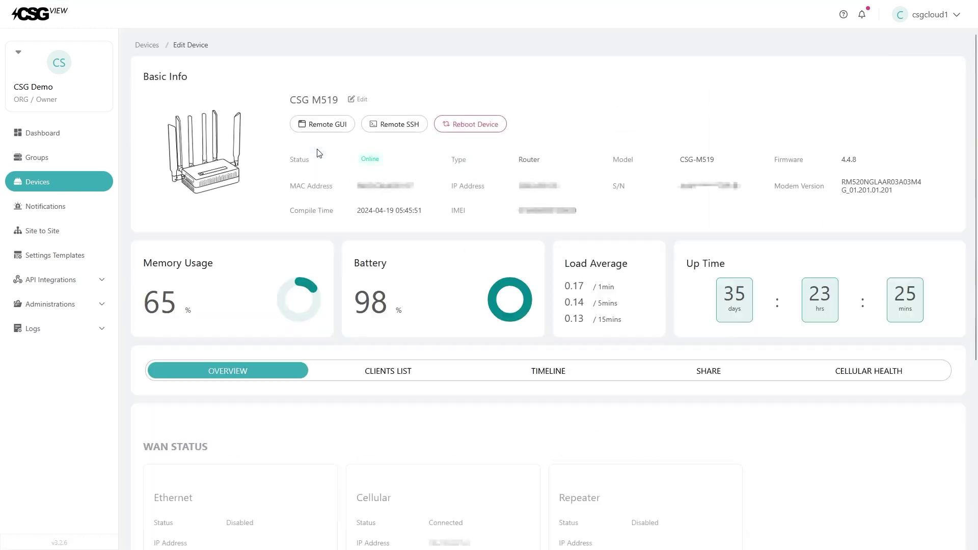
{"action": "scroll", "coordinate": [318, 154], "scroll_direction": "down", "scroll_amount": 7}
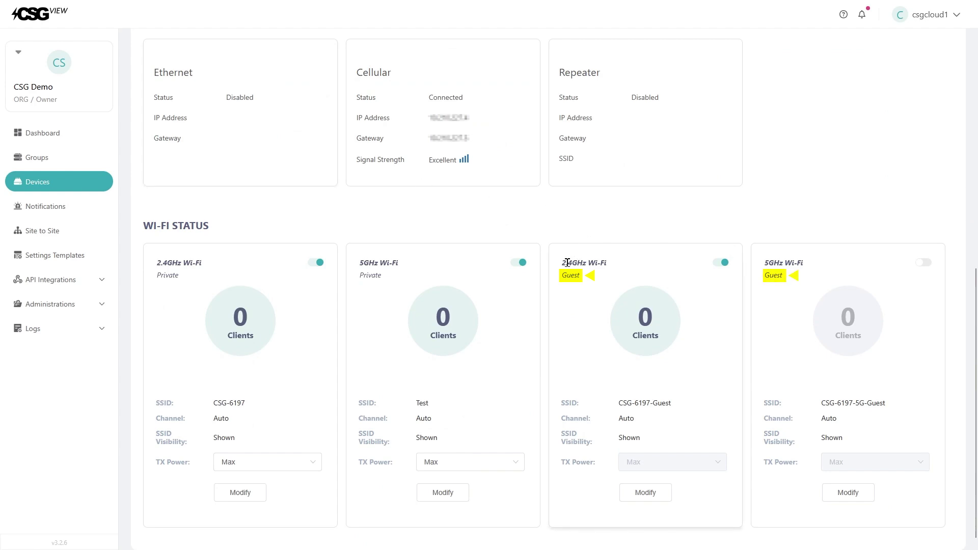
{"action": "double_click", "coordinate": [777, 262]}
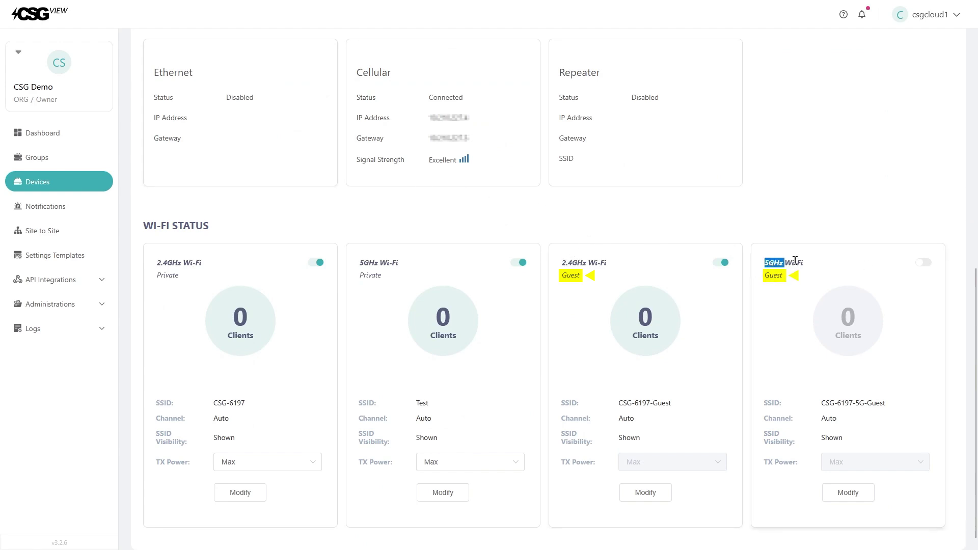
{"action": "left_click", "coordinate": [749, 233]}
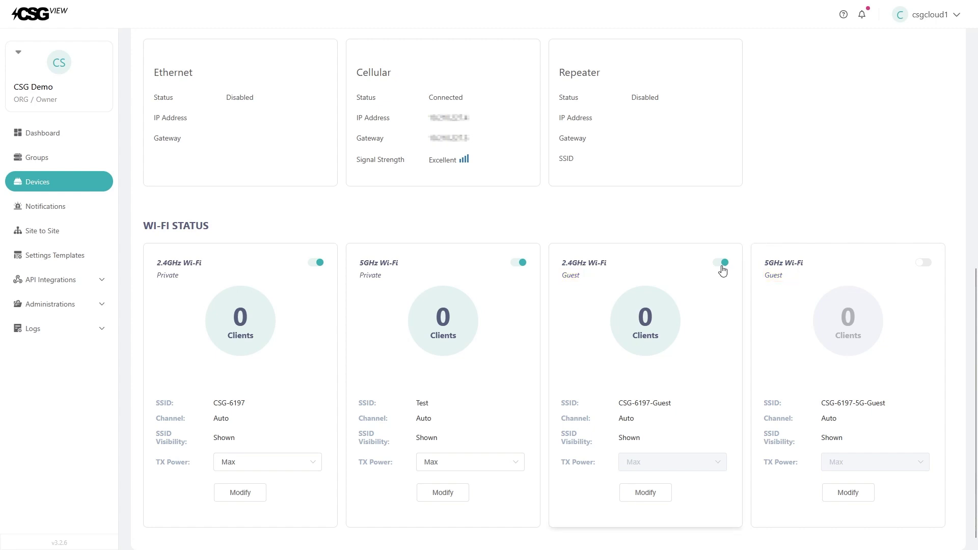
{"action": "left_click", "coordinate": [926, 266]}
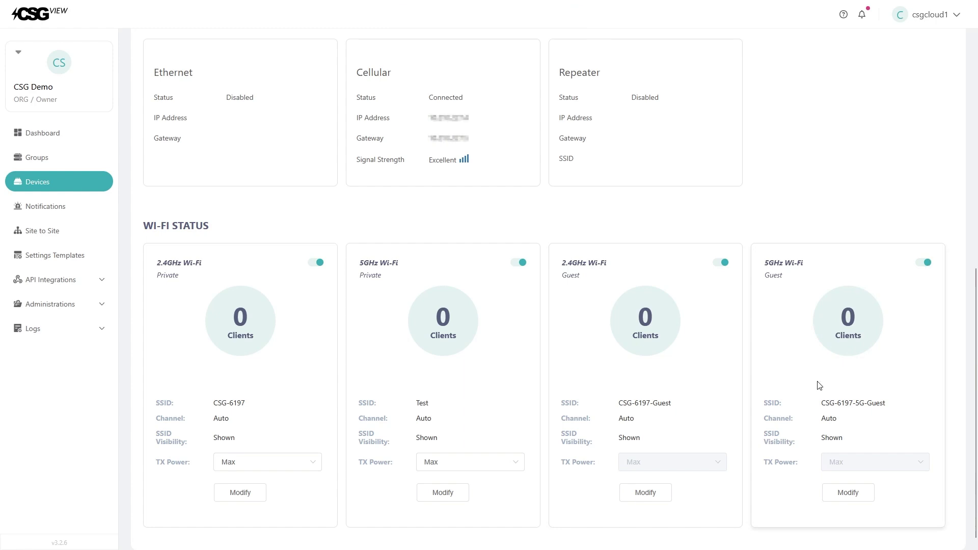
{"action": "left_click", "coordinate": [857, 504]}
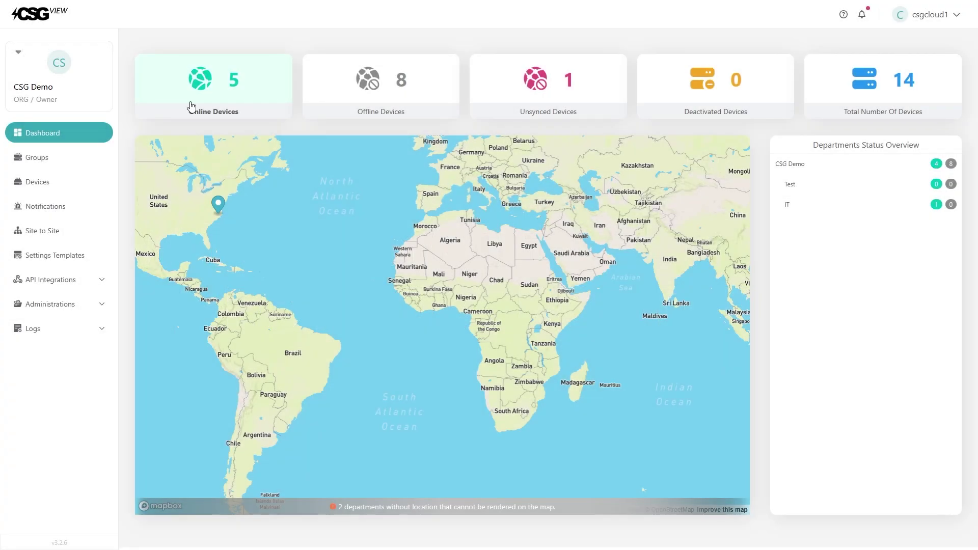
Step: Filter to online devices, open CSG M519 and launch its remote web login on port 80
{"action": "left_click", "coordinate": [194, 99]}
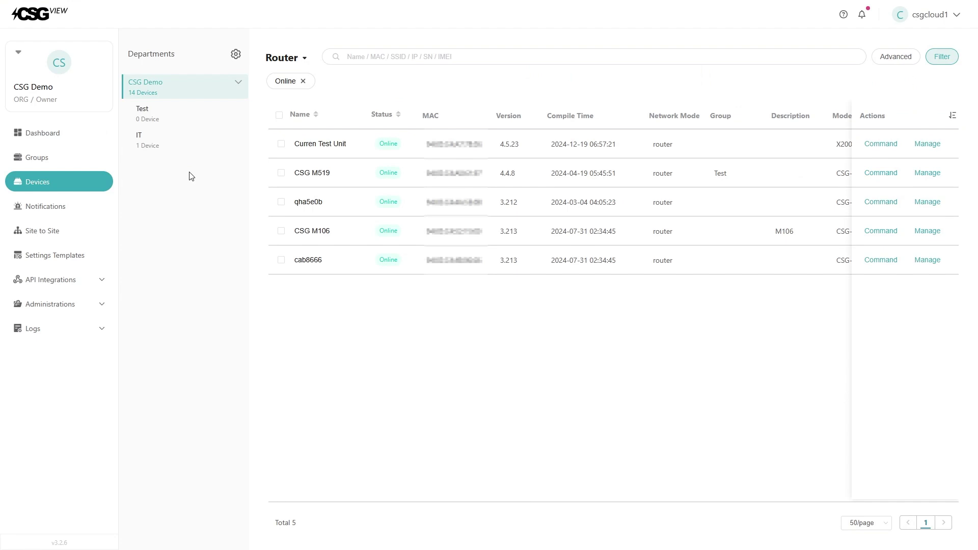
{"action": "left_click", "coordinate": [312, 174]}
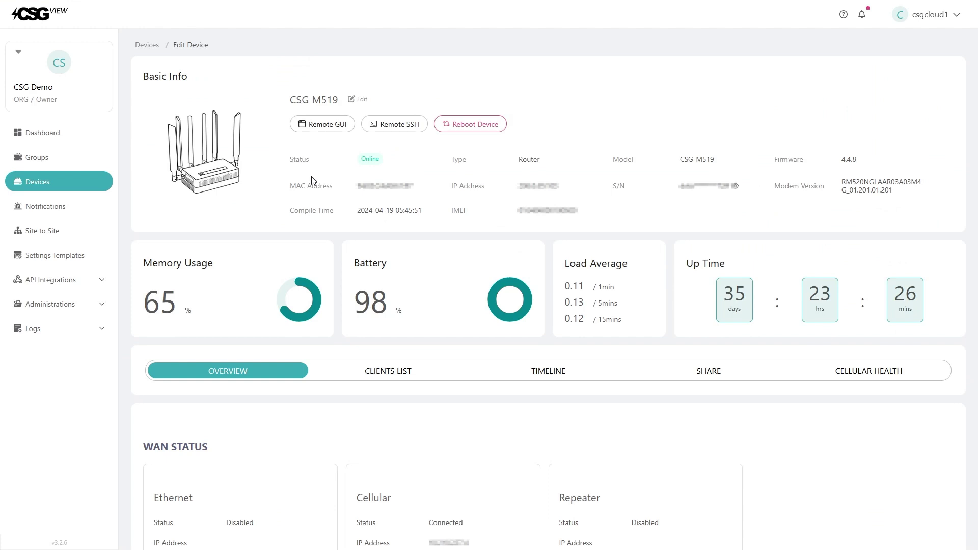
{"action": "left_click", "coordinate": [316, 135]}
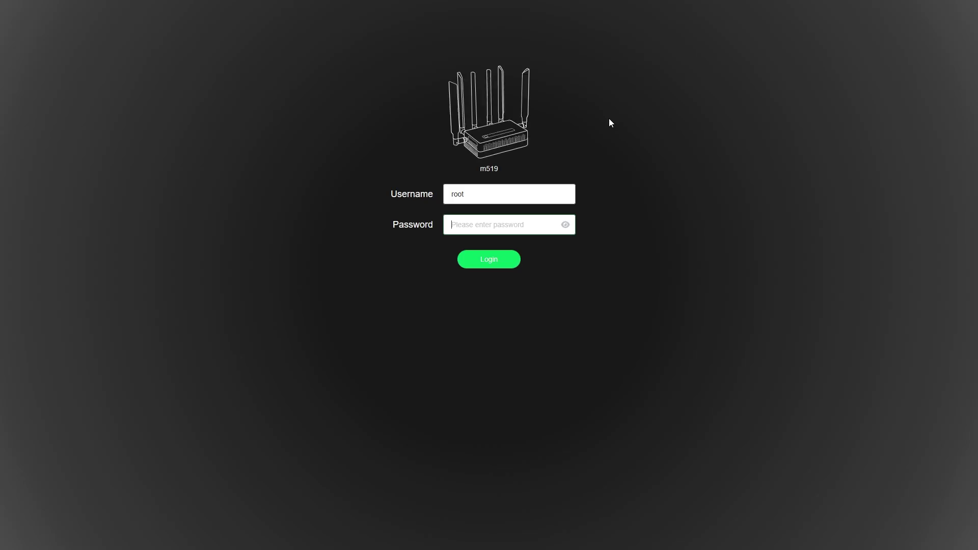
Step: Launch Remote GUI, then copy the router's serial number and paste it as the login password
{"action": "left_click", "coordinate": [609, 119]}
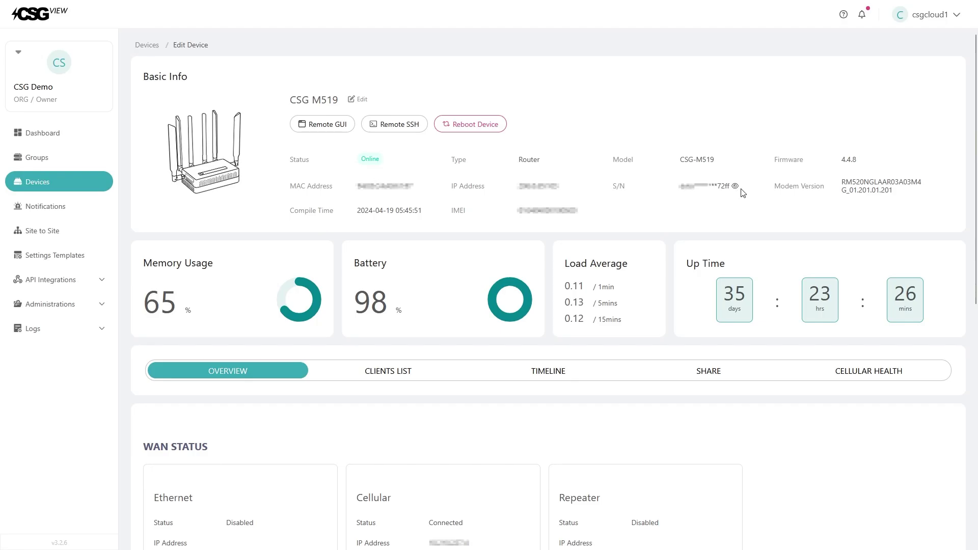
{"action": "left_click", "coordinate": [742, 186]}
{"action": "left_click_drag", "start_coordinate": [737, 189], "coordinate": [709, 188]}
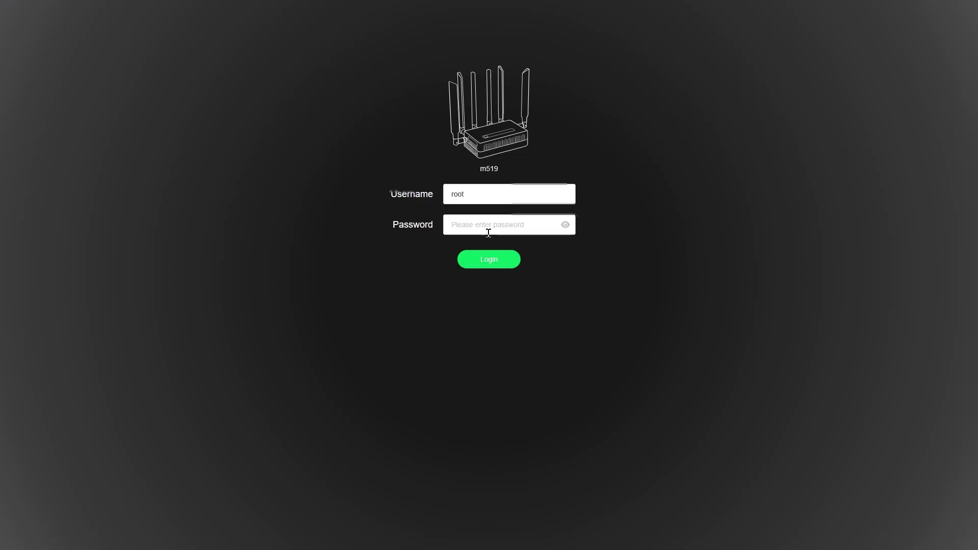
{"action": "key", "text": "ctrl+v"}
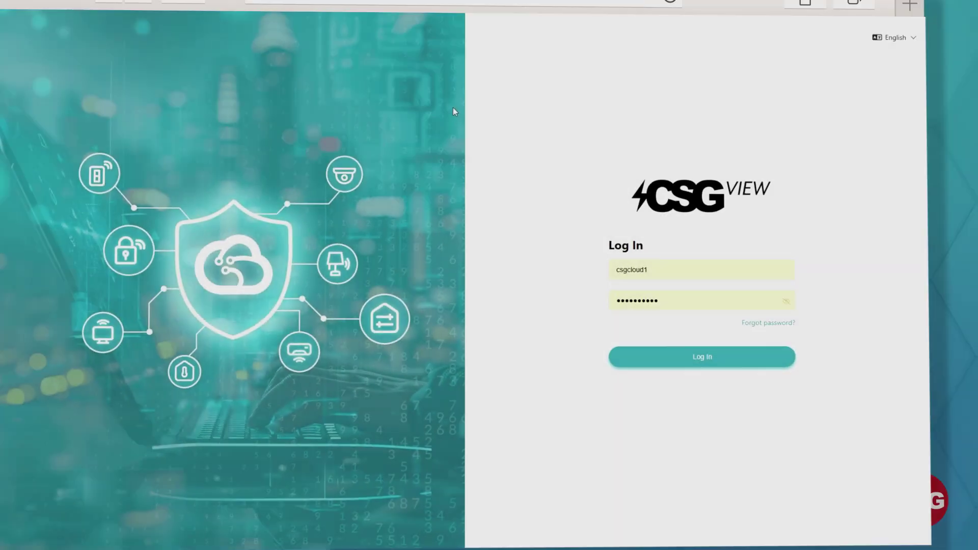